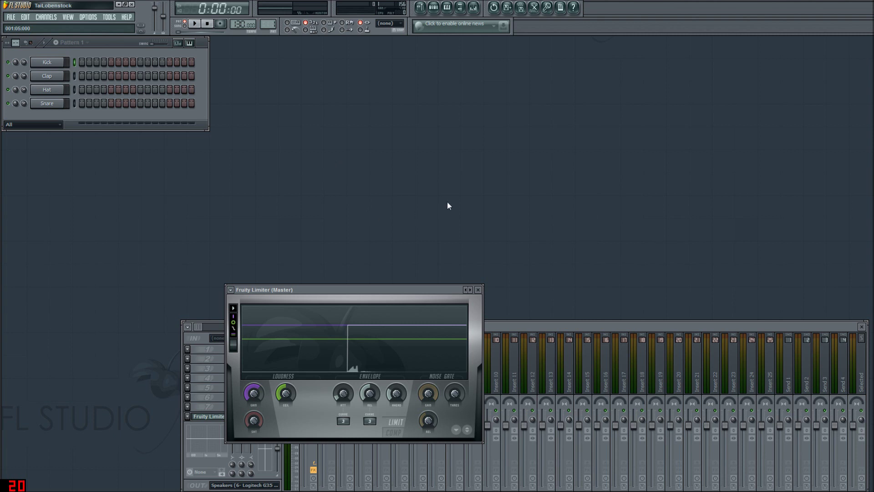
- Open 'new trance (overwritten at 14h51).flp' from recent projects, then load 'Ignyte's Dubstep tutorial song.flp'
left_click(10, 18)
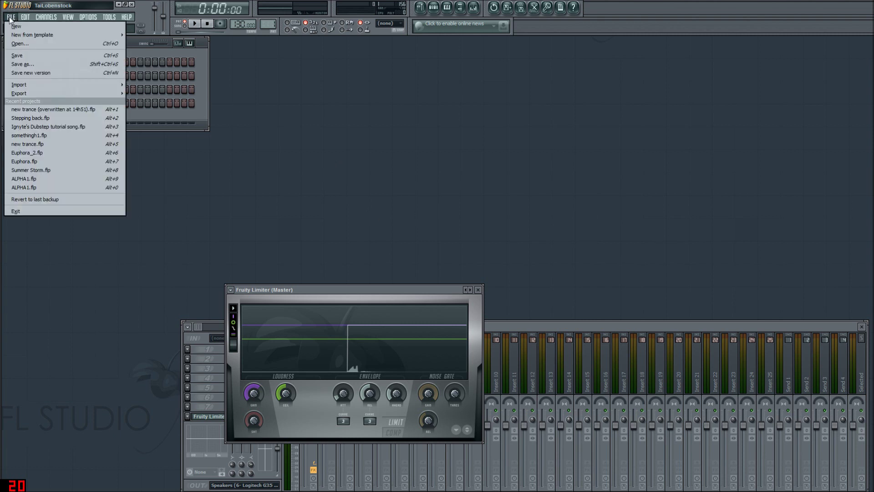
left_click(64, 110)
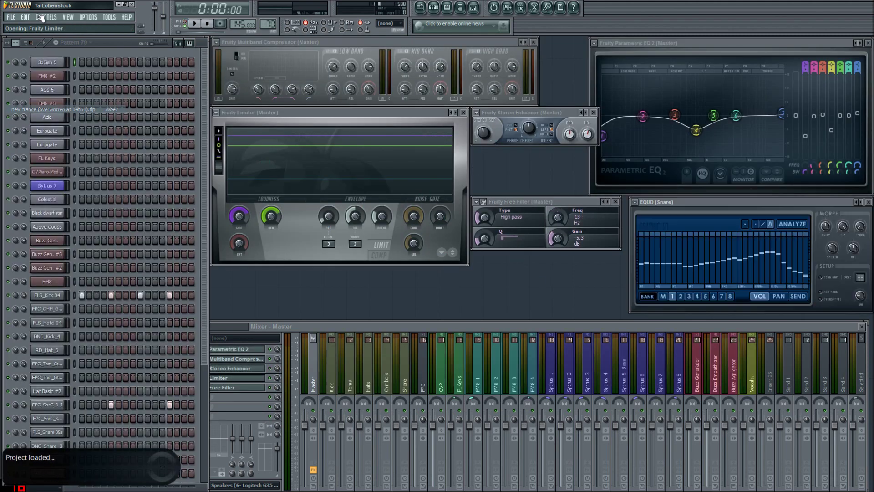
left_click(11, 17)
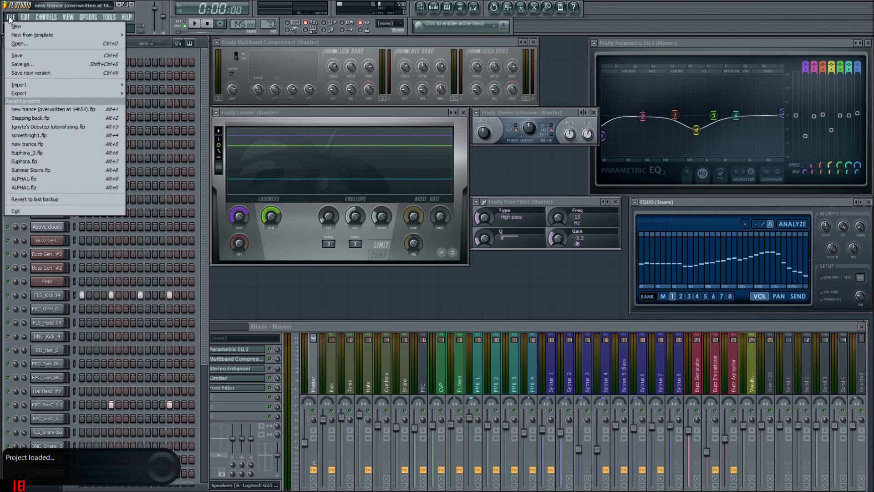
left_click(50, 125)
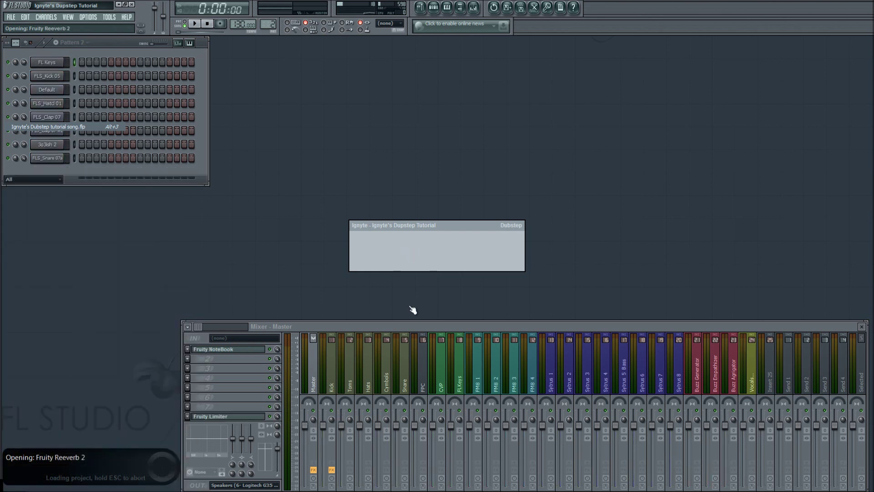
- Move the mixer, place the Playlist below the Step Sequencer, and open a drives window
mouse_move(529, 325)
left_mouse_down()
mouse_move(525, 307)
mouse_move(533, 323)
left_mouse_up()
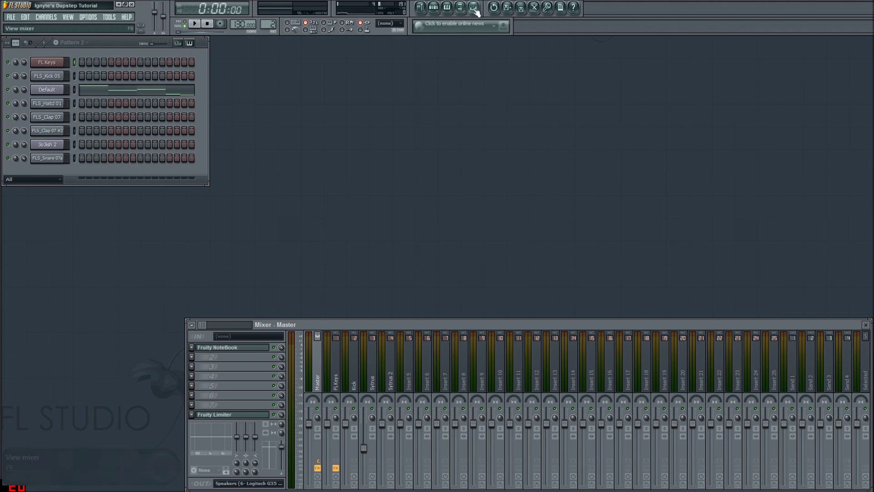
left_click(420, 8)
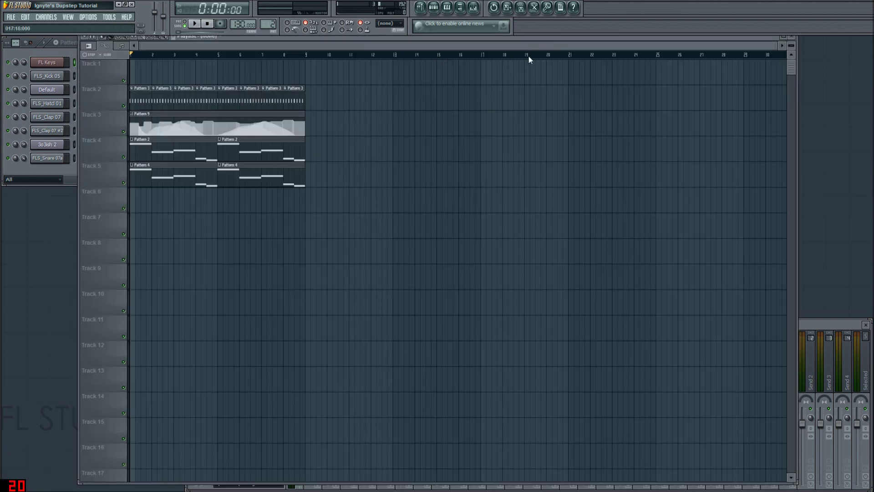
left_click_drag(536, 40, 585, 133)
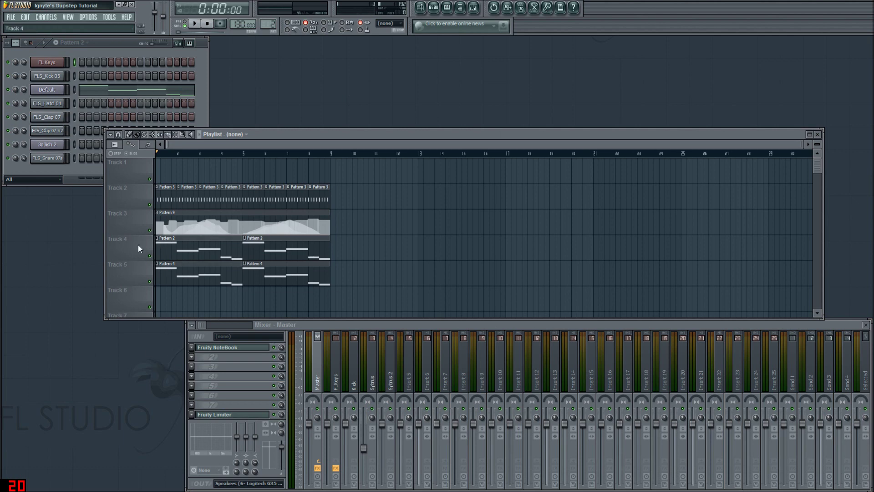
key("super+e")
- Browse C: > Program Files (x86) > Image-Line > FL Studio 10 > Data > FLPs and scroll its project files
left_click(143, 83)
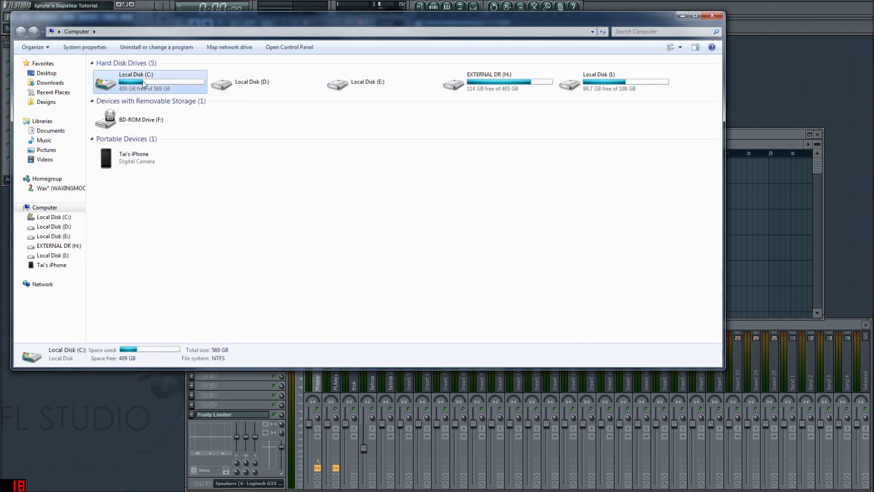
double_click(144, 83)
double_click(139, 121)
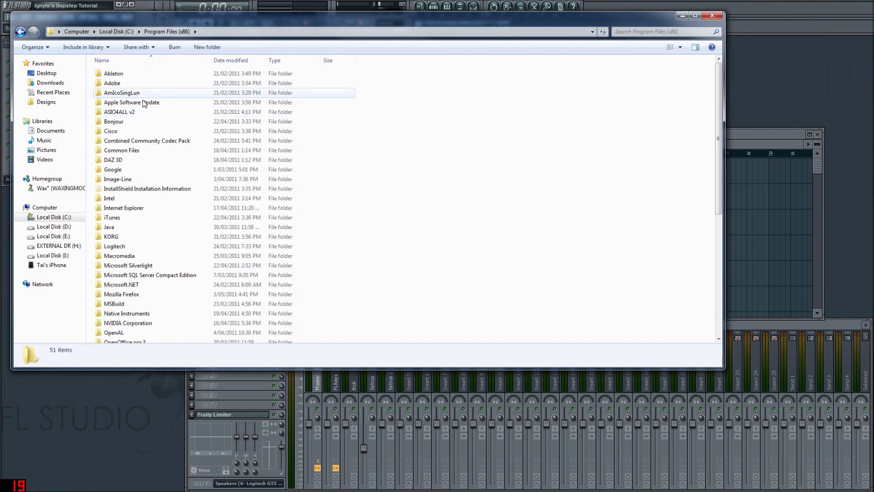
left_click(141, 255)
scroll(142, 257, "down", 1)
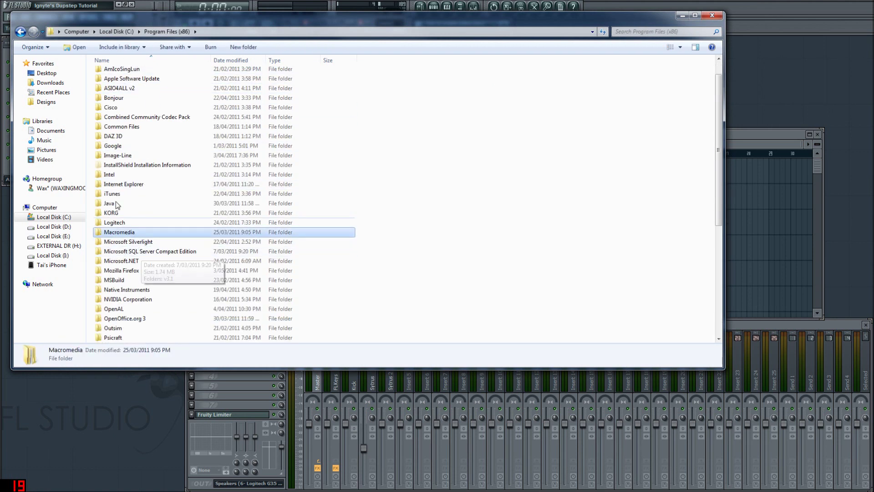
double_click(127, 156)
double_click(117, 84)
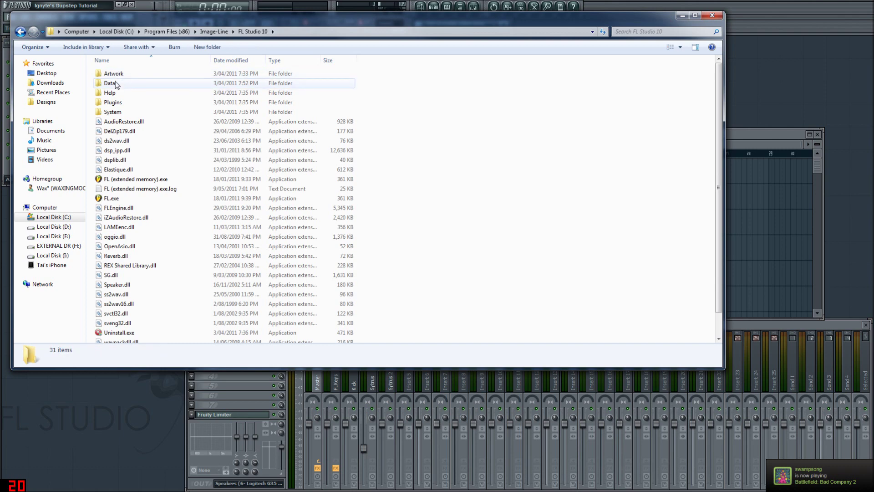
double_click(116, 84)
double_click(121, 85)
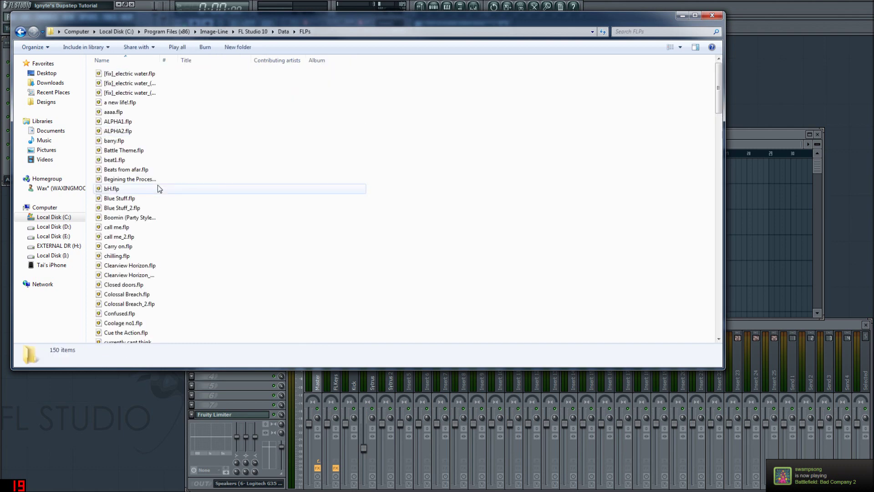
scroll(137, 152, "down", 13)
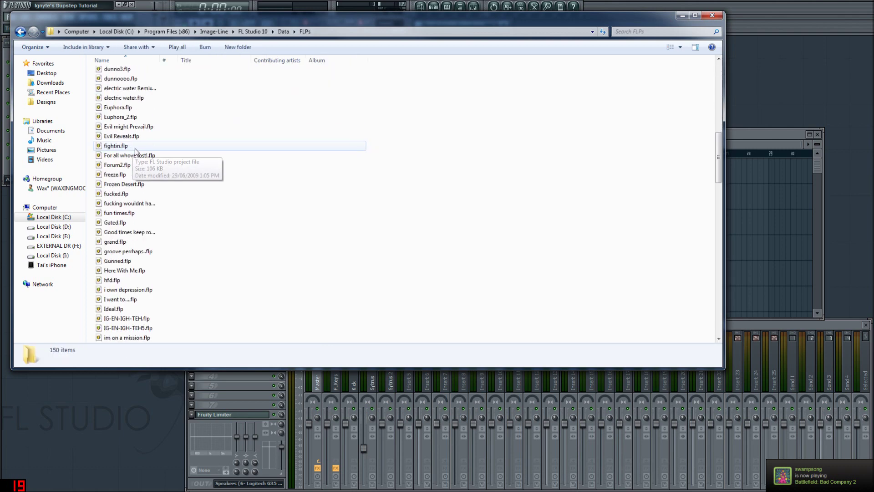
scroll(136, 152, "down", 6)
left_click_drag(719, 190, 692, 68)
- Close Explorer, reposition the playlist, and play the song briefly, stopping at 0:06:94
left_click(713, 17)
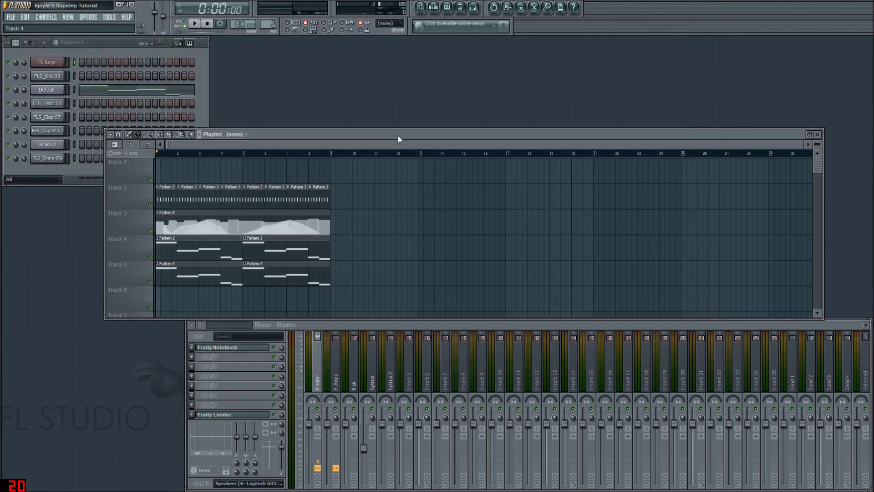
left_click_drag(426, 143, 474, 137)
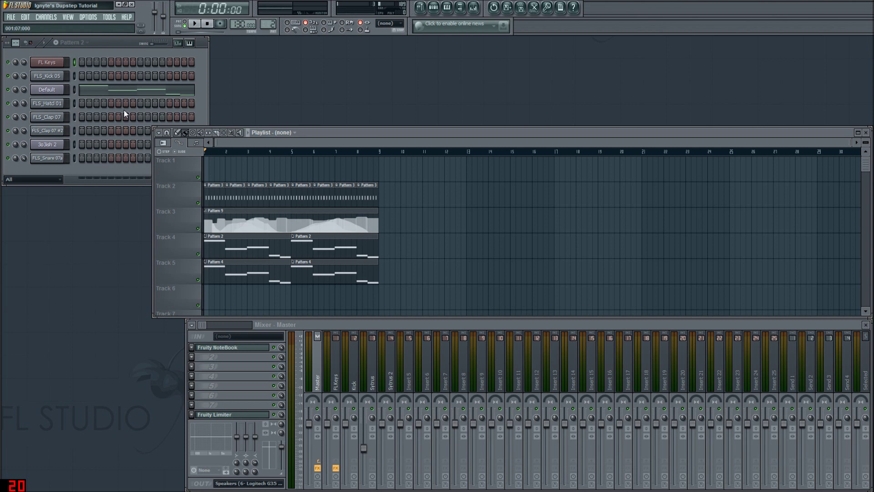
left_click(194, 25)
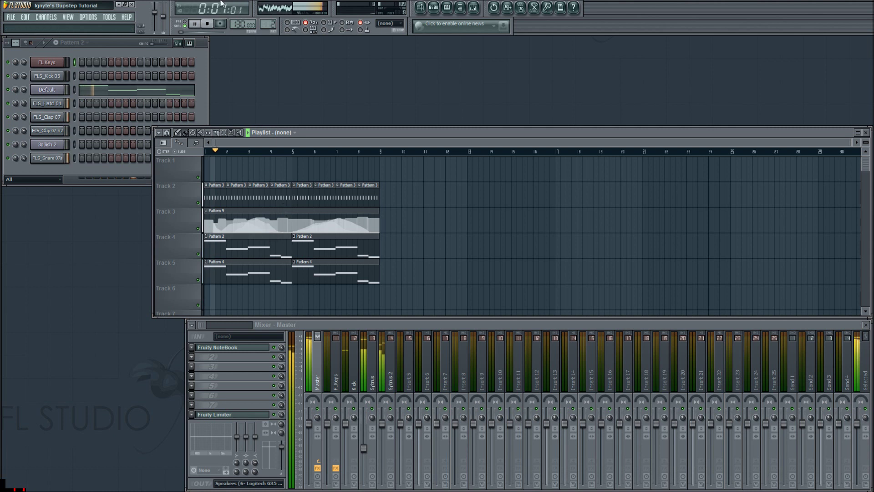
left_click(195, 25)
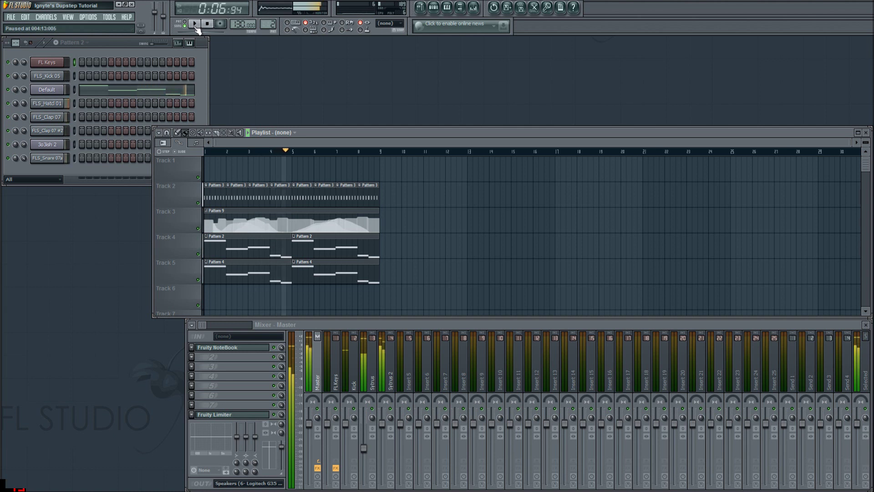
- Move the playlist up and left and narrow it from its left edge
mouse_move(364, 136)
left_mouse_down()
mouse_move(359, 123)
mouse_move(364, 136)
left_mouse_up()
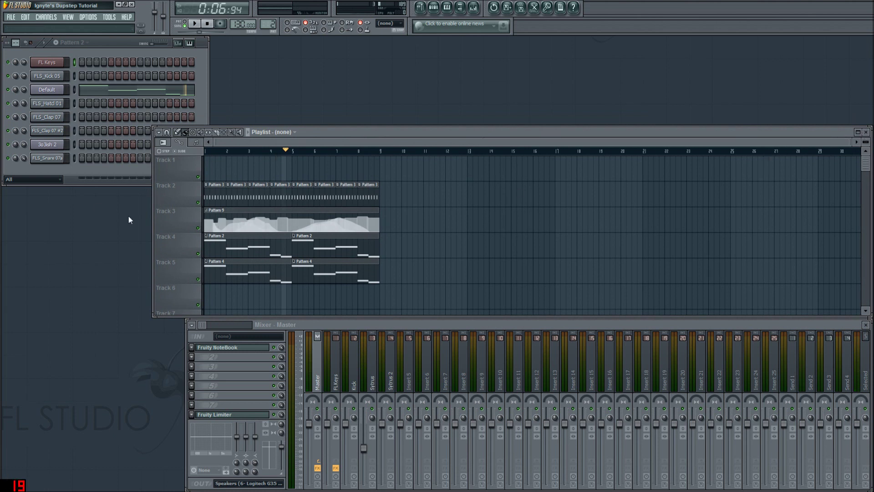
left_click_drag(152, 208, 184, 210)
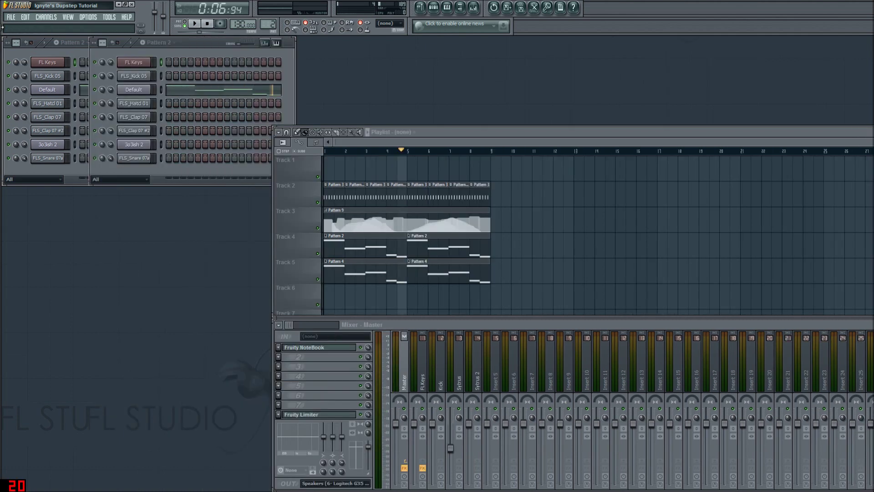
left_click(11, 17)
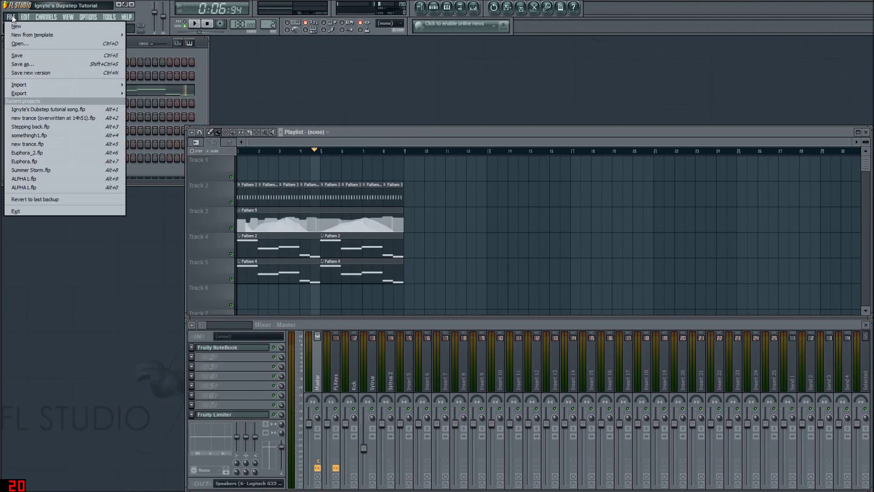
- Close the File menu, view the hi-hat channel's options without changes, and reopen recent projects
left_click(359, 275)
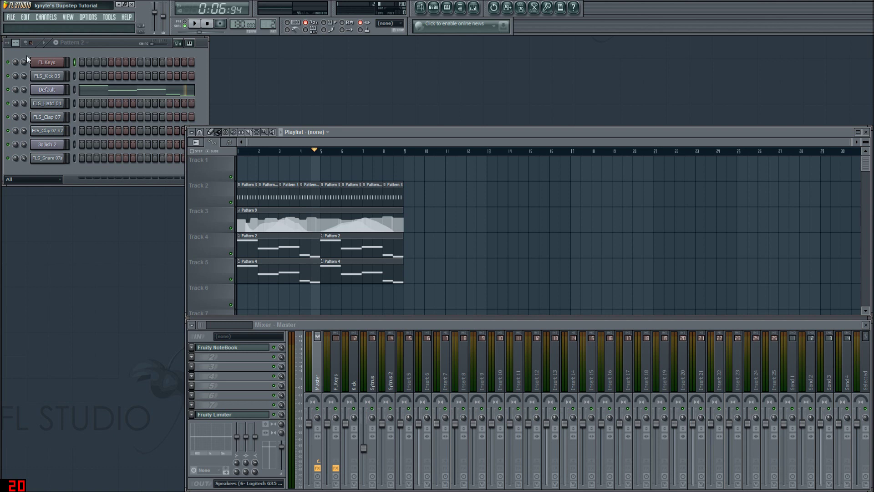
right_click(55, 105)
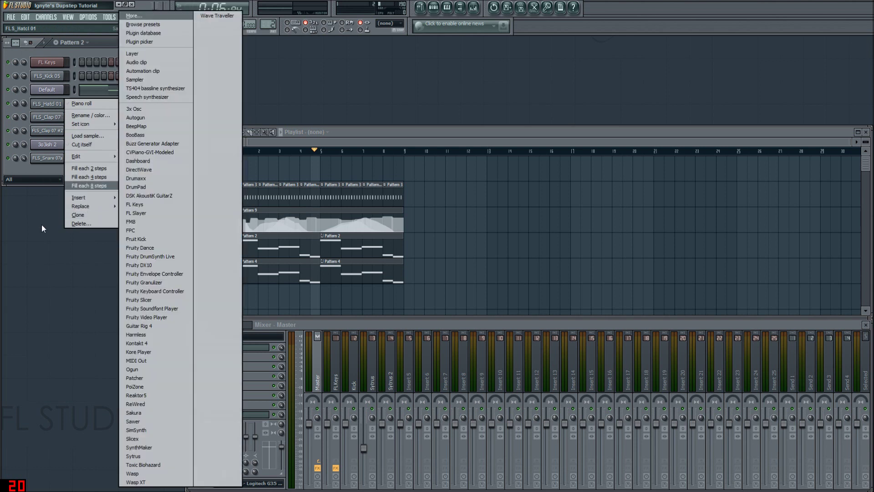
left_click(39, 227)
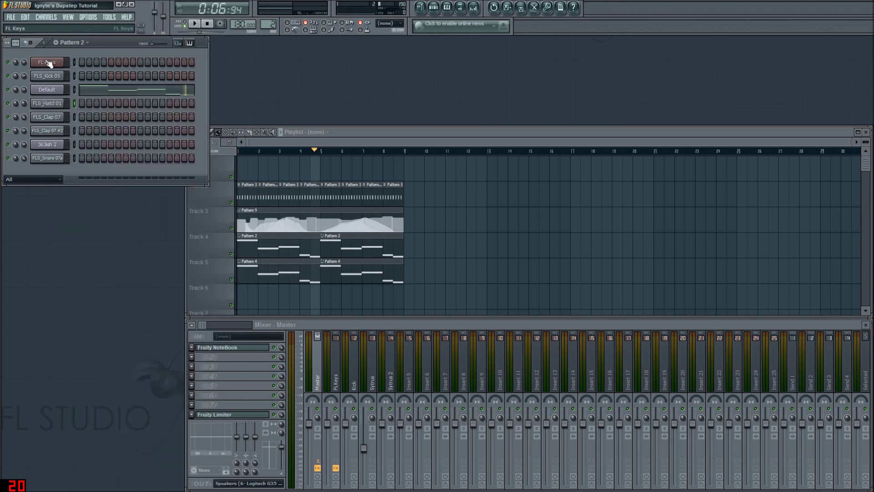
right_click(50, 106)
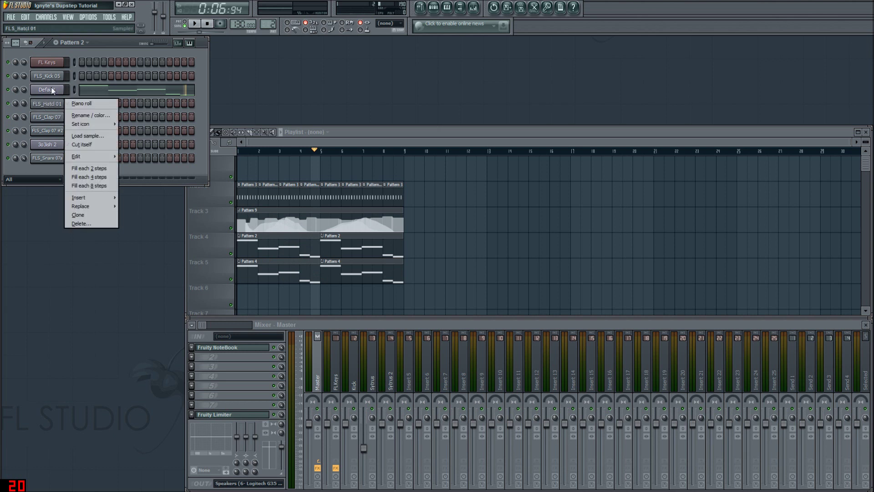
mouse_move(91, 198)
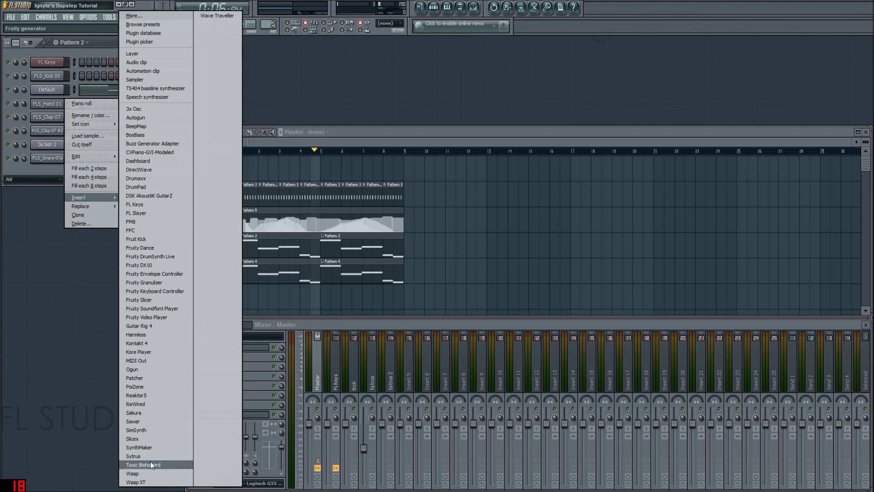
left_click(139, 456)
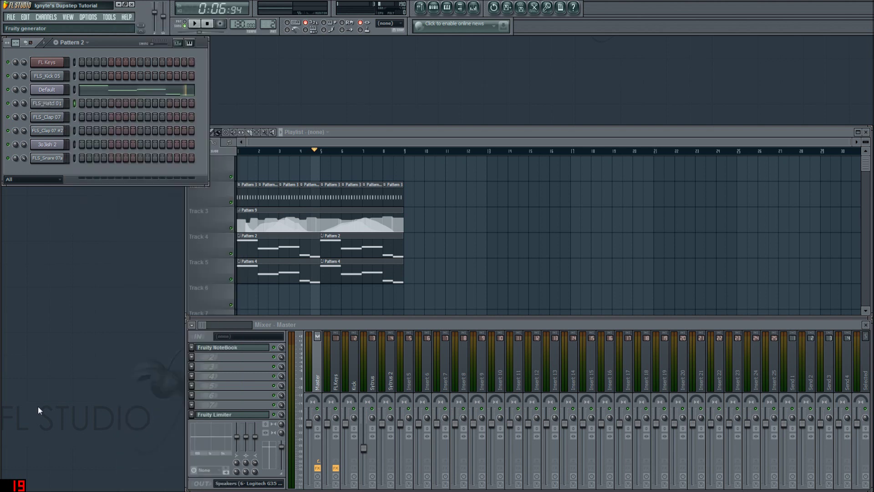
left_click(12, 19)
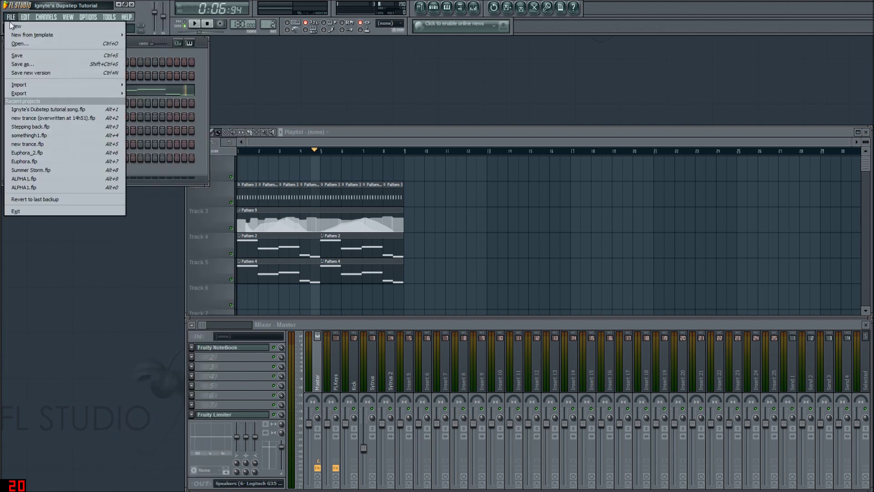
- Open the Stepping Back project and close its visualizer window
left_click(45, 126)
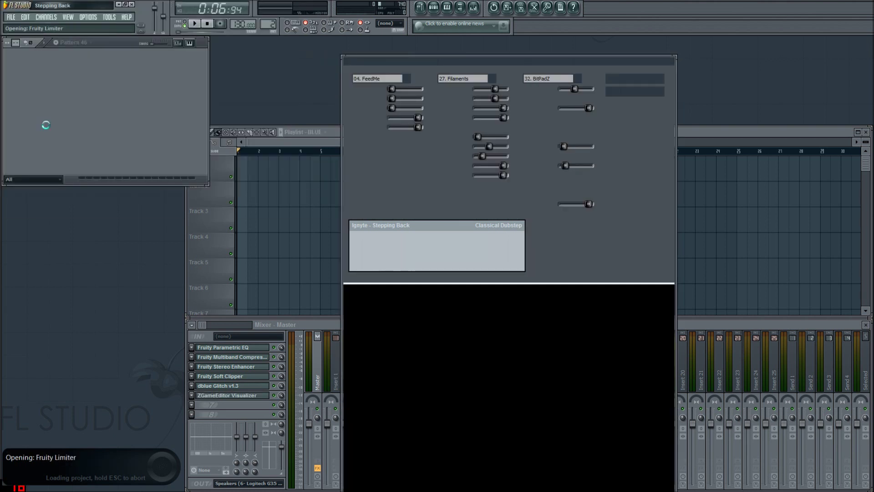
left_click(671, 61)
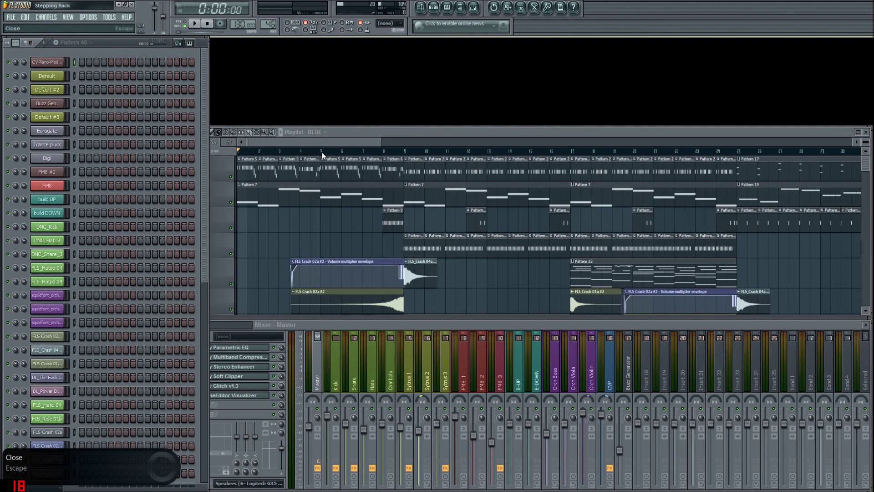
left_click(318, 378)
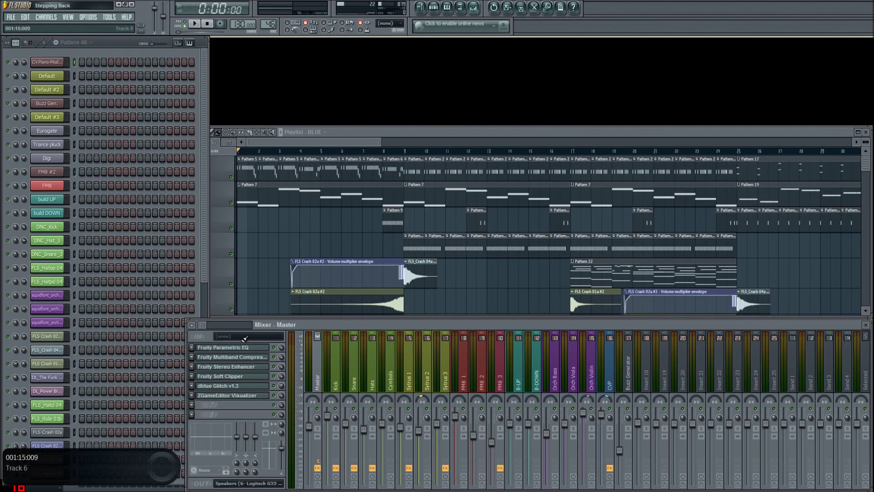
- Set Master FX slot 6 to (none), then move and enlarge the playlist to show tracks 1–14
left_click(192, 395)
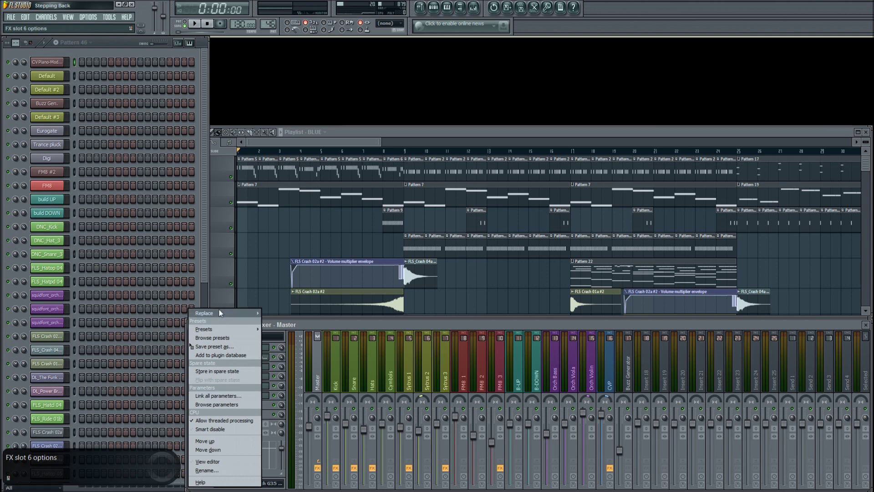
mouse_move(220, 315)
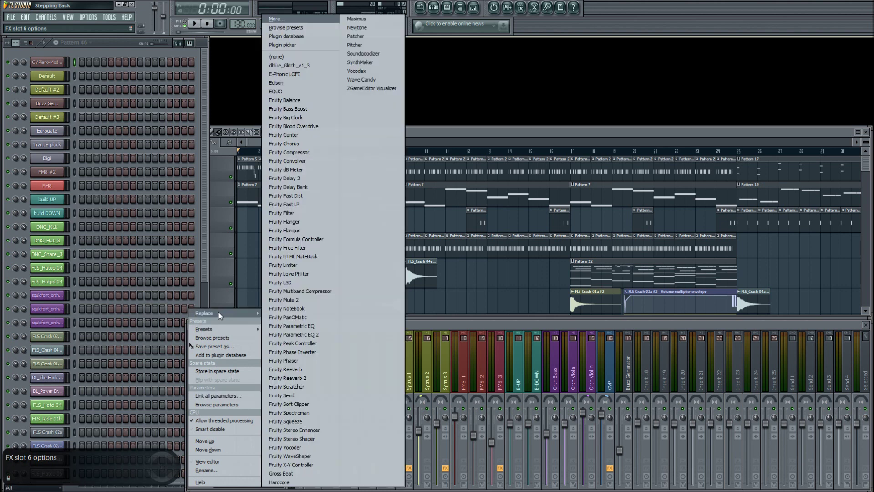
left_click(292, 57)
left_click_drag(452, 131, 400, 43)
left_click_drag(463, 237, 431, 463)
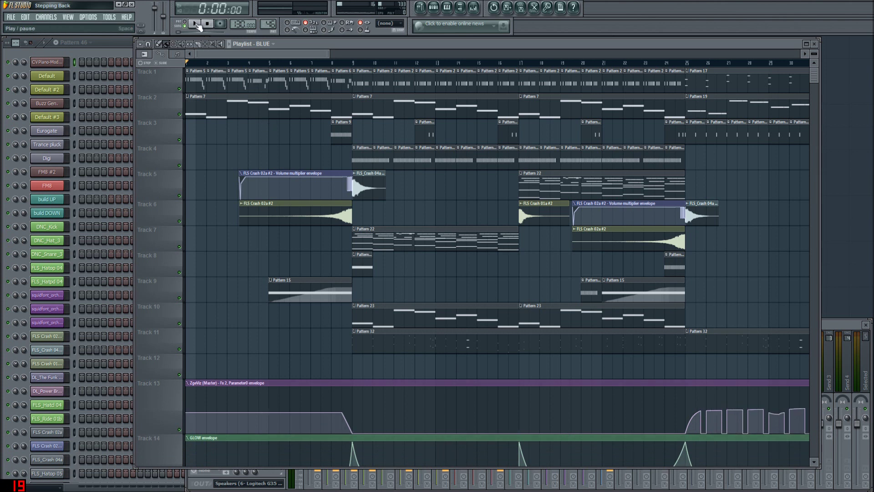
- Play Stepping Back from bar 25, move the playlist right, and bring the mixer forward with F9
left_click(194, 24)
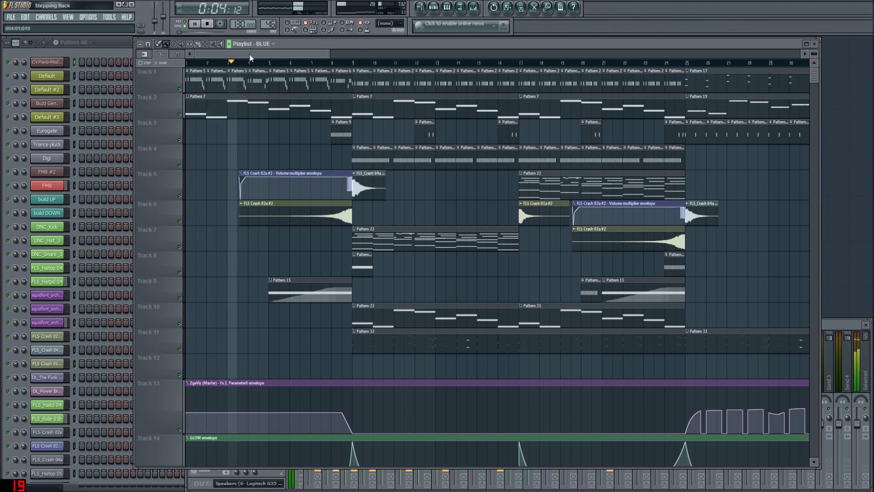
left_click_drag(253, 53, 335, 61)
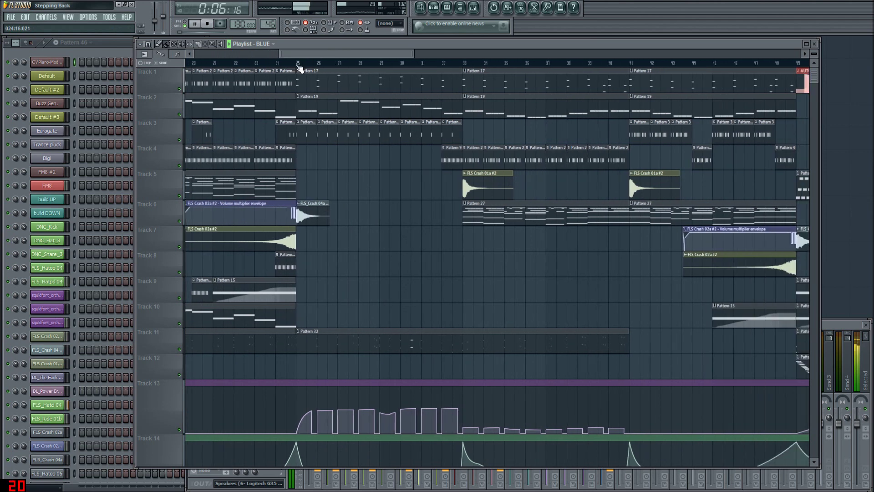
left_click(299, 66)
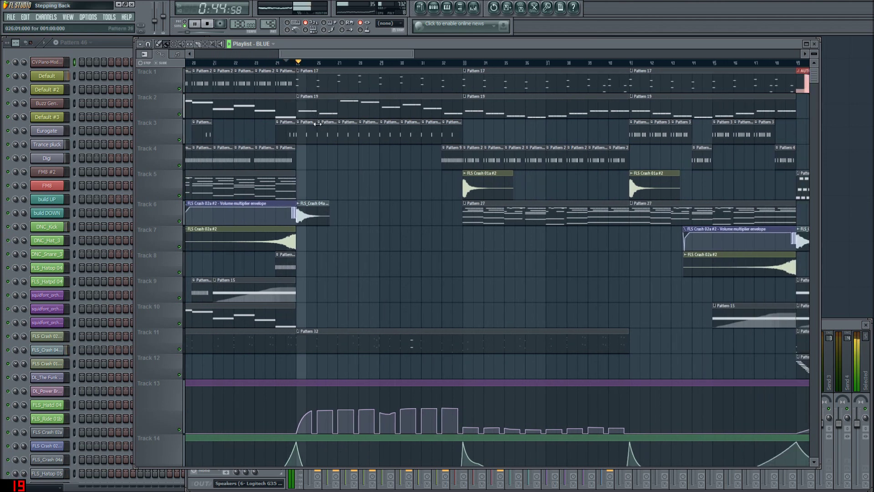
left_click_drag(287, 47, 372, 51)
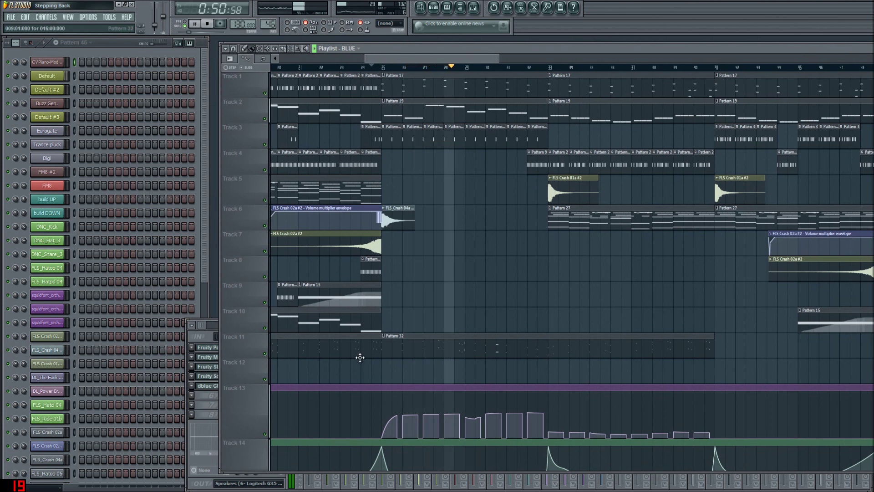
key("F9")
- Raise the mixer and inspect the Sytrus 1 and Sytrus 2 channels' effects
left_click_drag(460, 326, 453, 303)
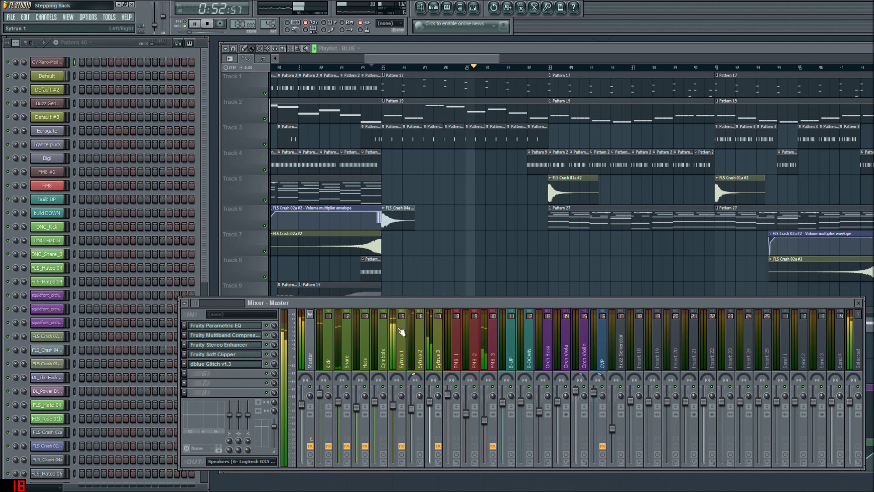
left_click(401, 357)
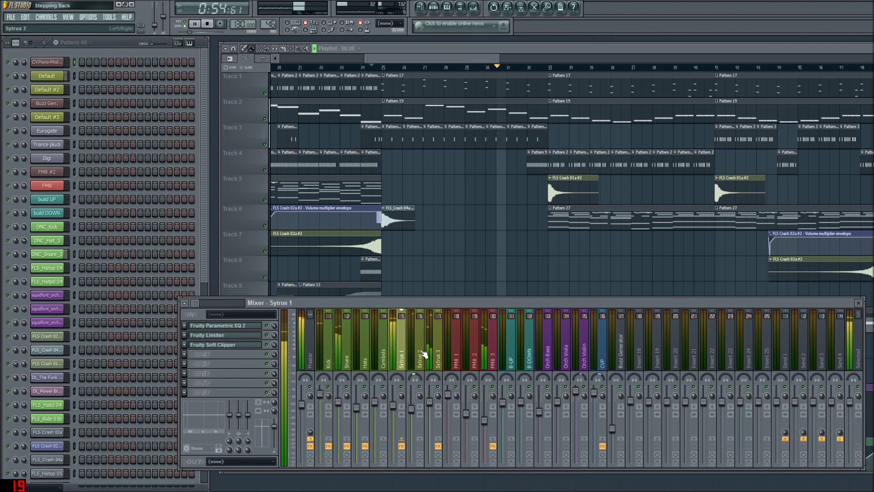
left_click(423, 356)
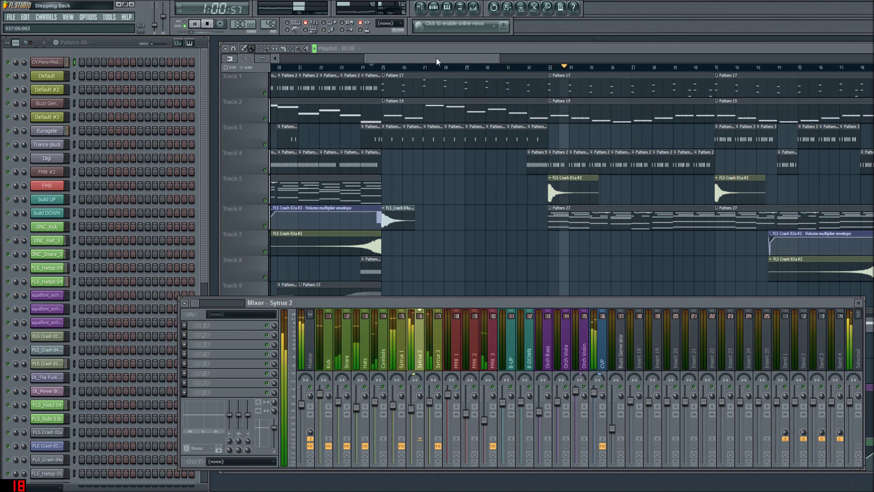
left_click_drag(437, 58, 462, 65)
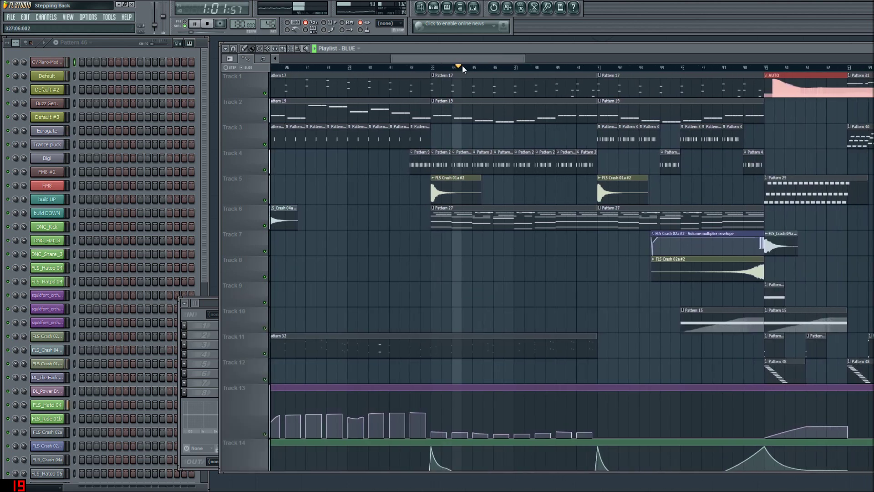
left_click(113, 47)
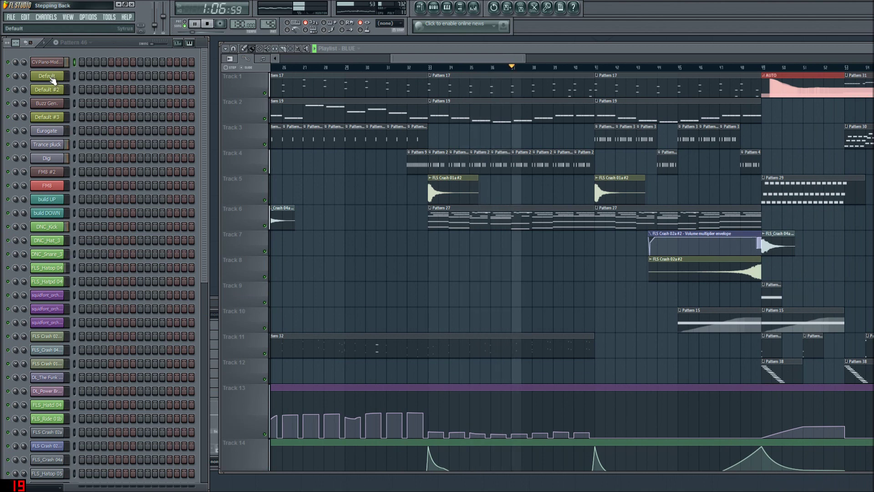
- Open the Eurogate and Default synth editors, position them, and stop playback
left_click(50, 131)
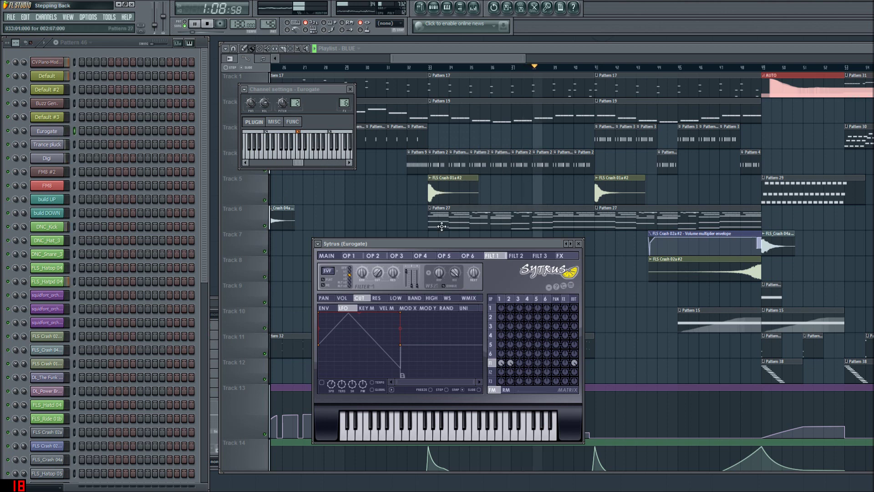
left_click_drag(435, 244, 673, 110)
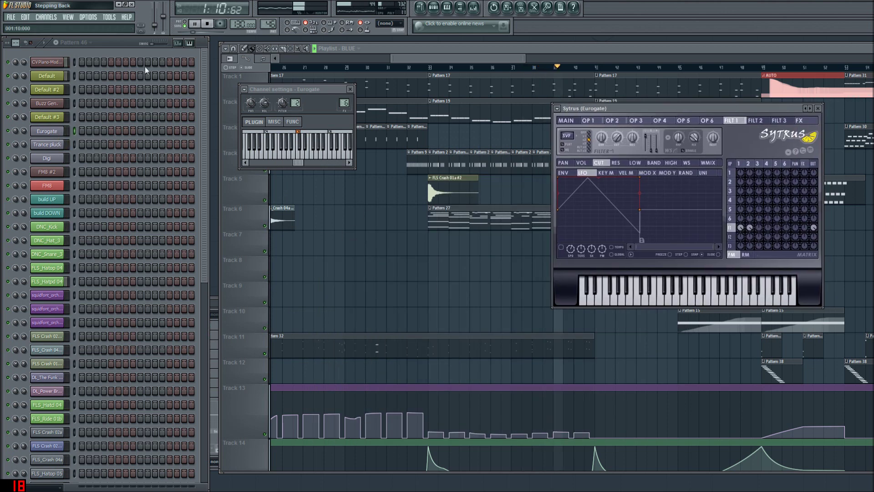
left_click(48, 76)
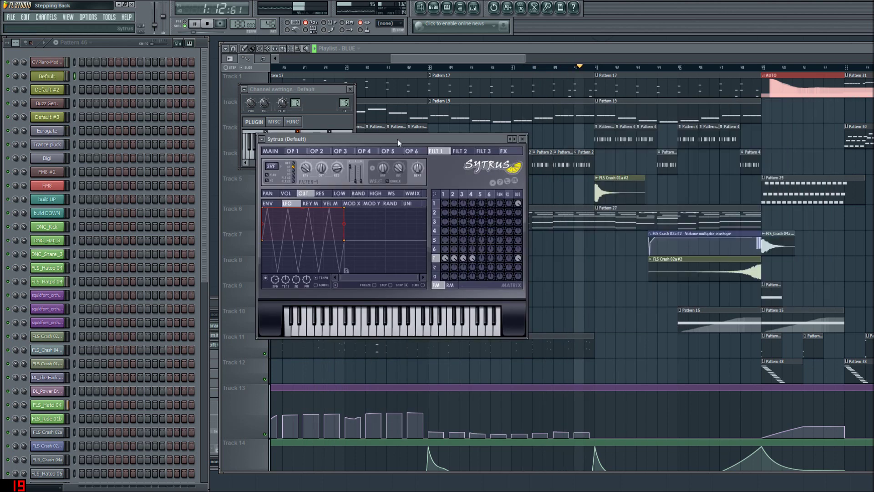
left_click_drag(397, 139, 453, 74)
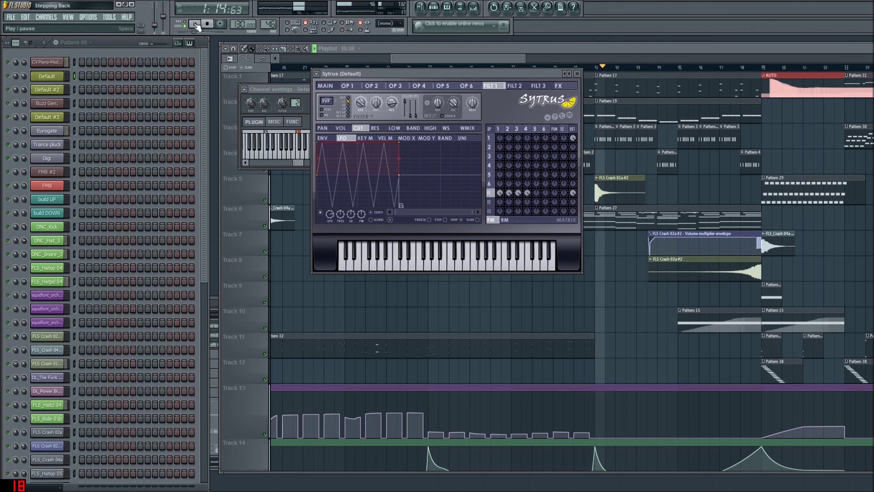
left_click(195, 24)
left_click_drag(474, 74, 468, 126)
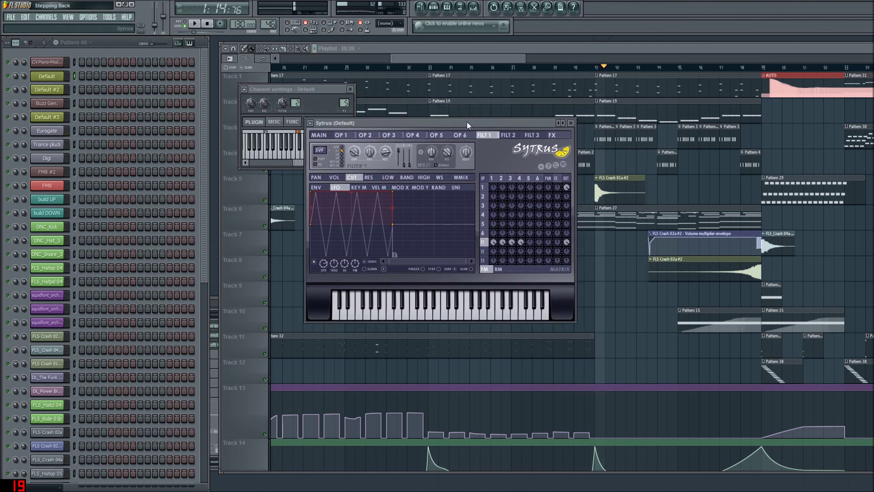
- Review the Default Sytrus operators 1–4, then its Filter 1 cutoff LFO settings
left_click(349, 136)
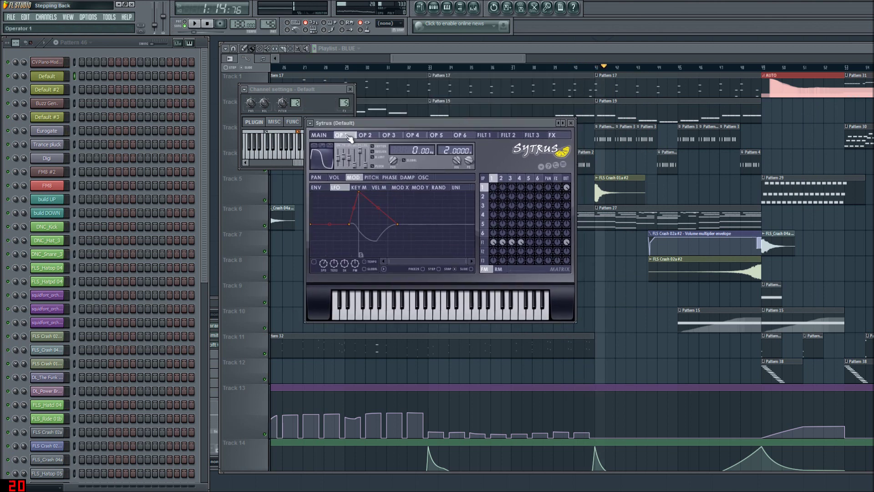
left_click(367, 136)
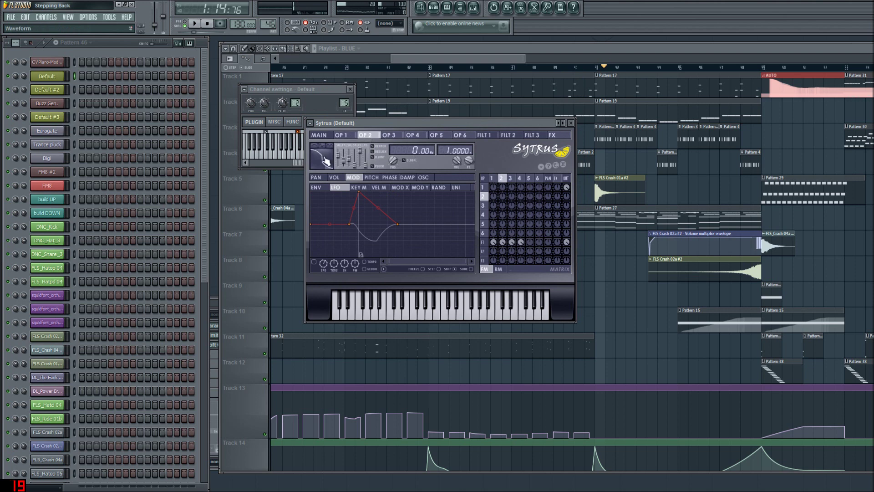
left_click(389, 135)
left_click(519, 178)
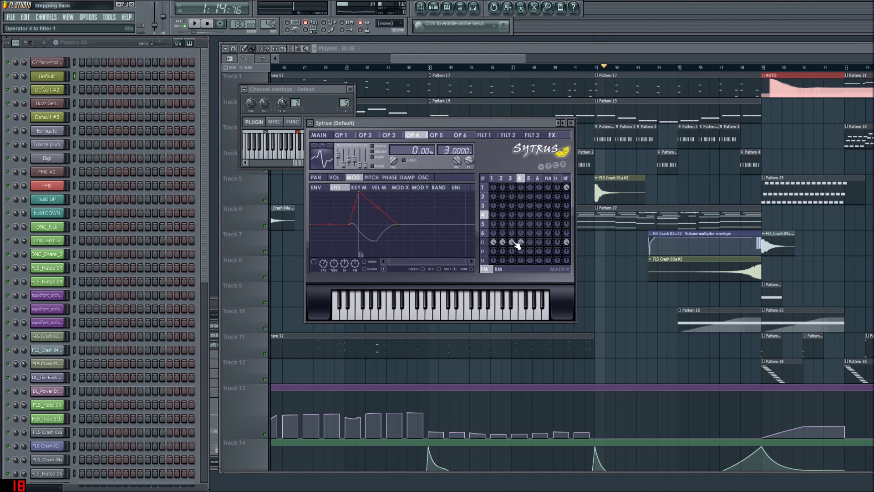
left_click(345, 135)
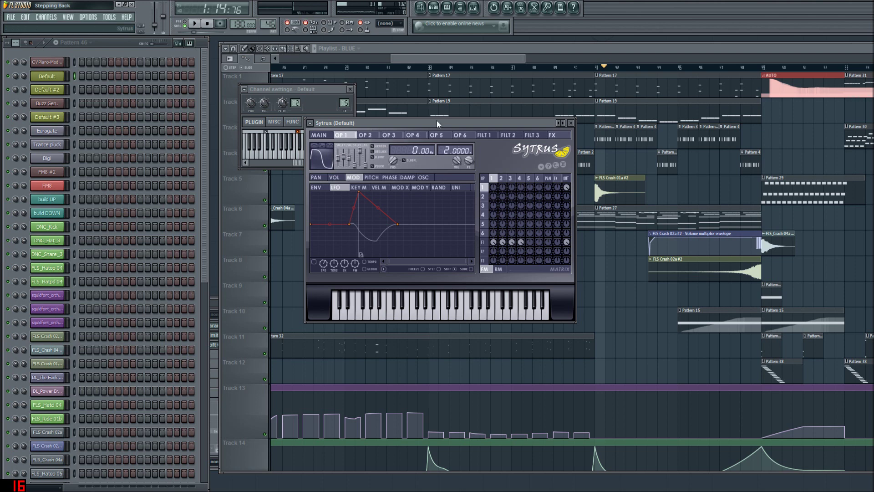
left_click_drag(435, 122, 490, 94)
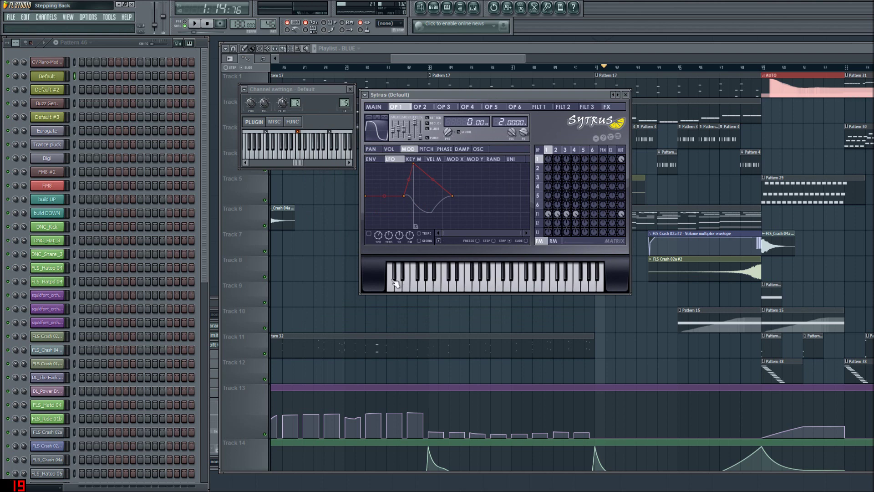
left_click(550, 108)
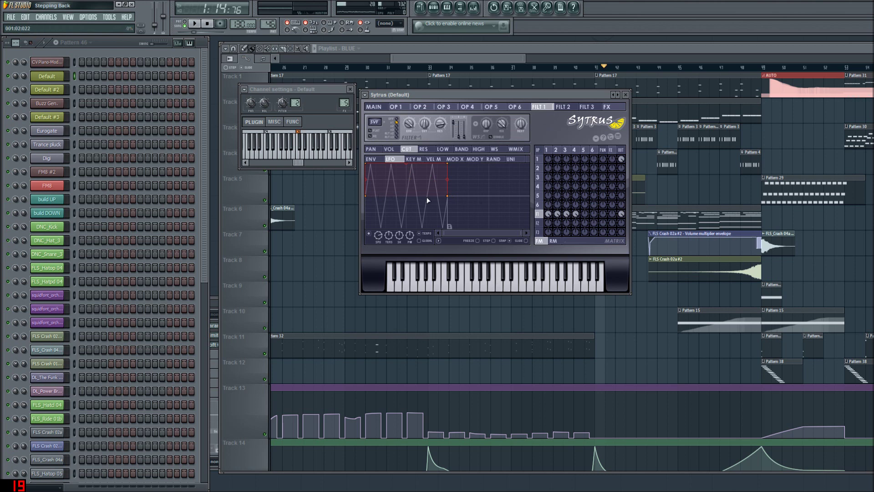
left_click_drag(539, 95, 404, 81)
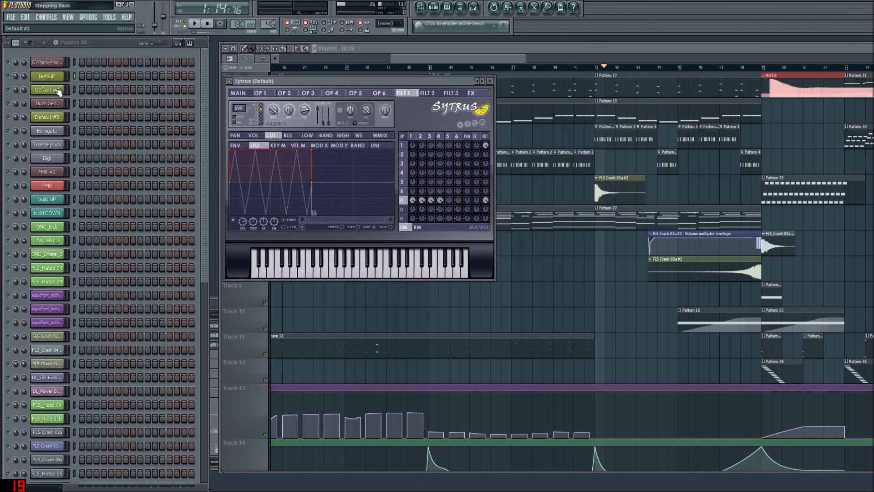
- Clone the Default channel as Default #4 and open its Sytrus synth
left_click(56, 80)
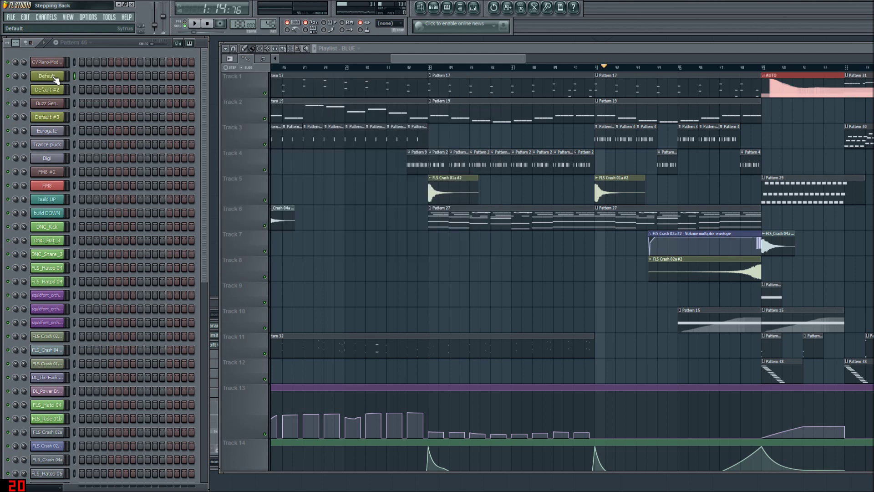
left_click(57, 80)
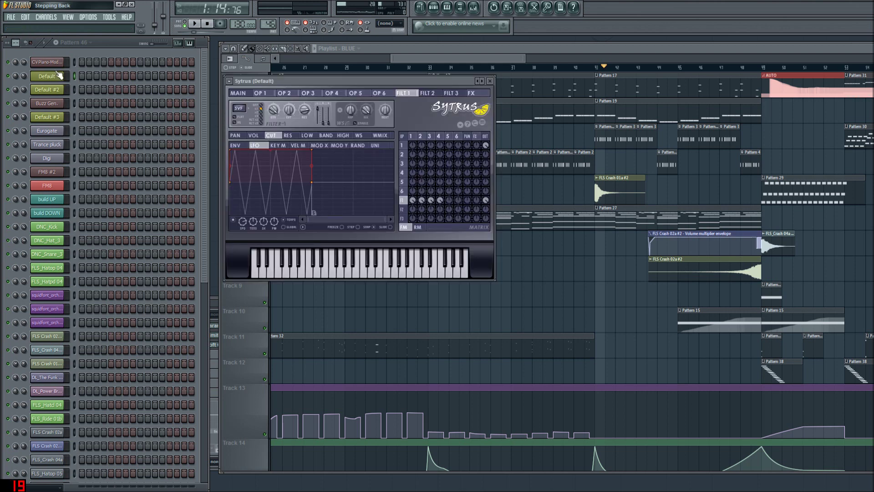
right_click(58, 75)
left_click(91, 177)
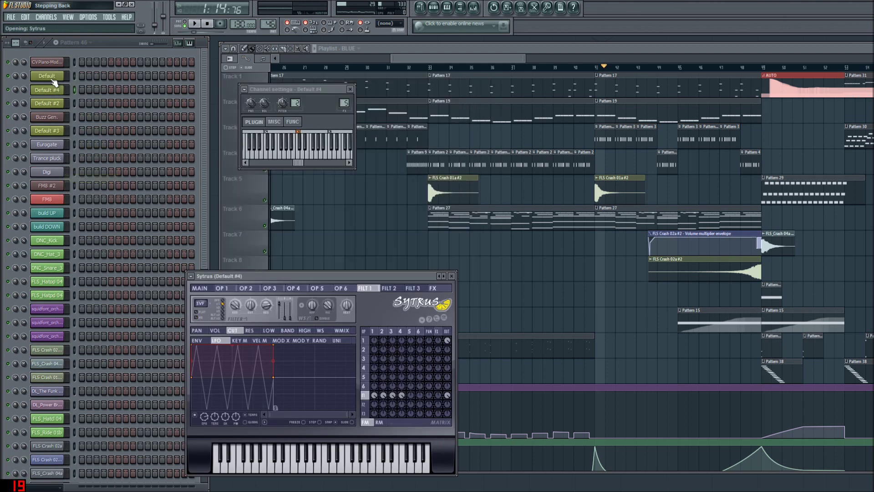
left_click(54, 91)
left_click(55, 91)
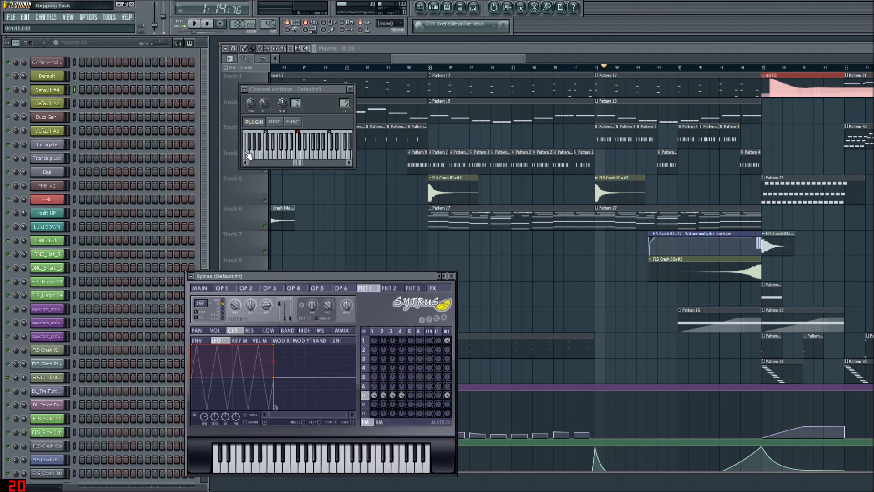
- Check OP 2 and OP 4, speed up the Filter 1 LFO, and enable the Default channel's first step
left_click_drag(407, 277, 516, 107)
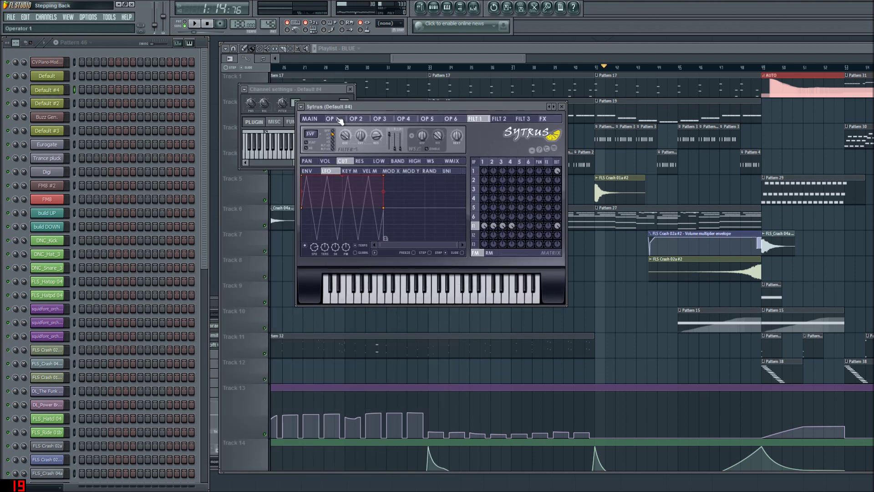
left_click(354, 119)
left_click(410, 119)
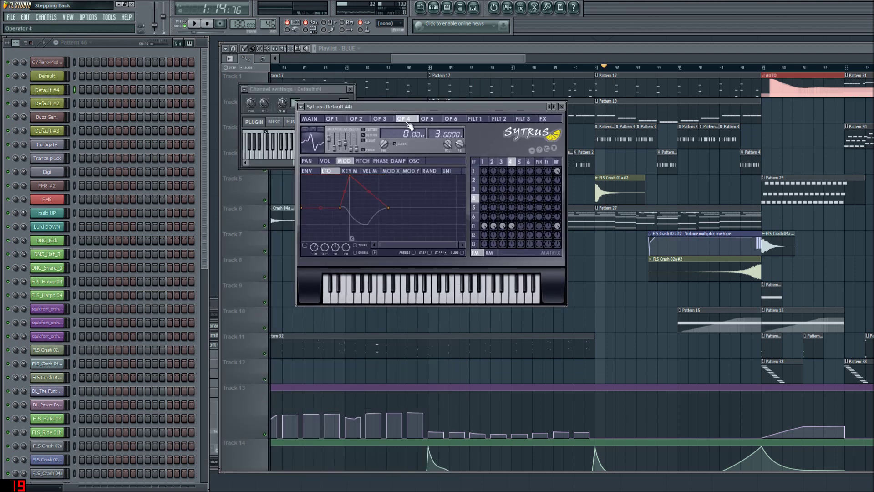
left_click(475, 119)
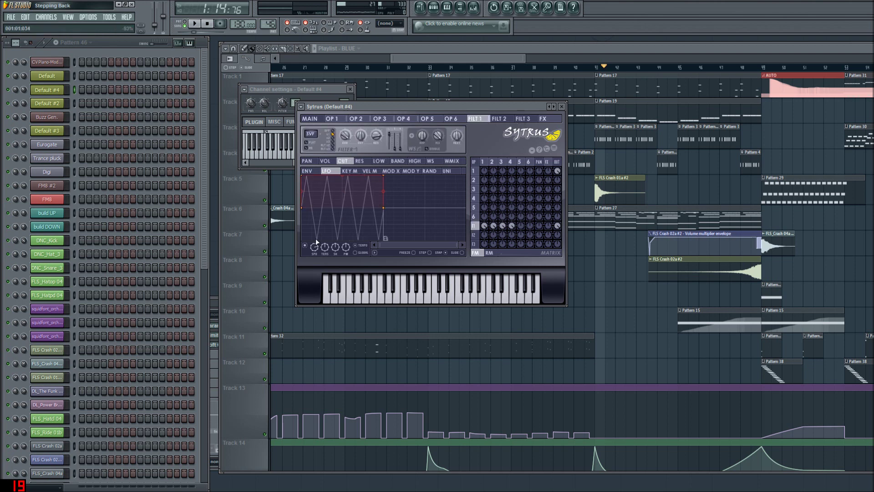
left_click_drag(314, 248, 314, 235)
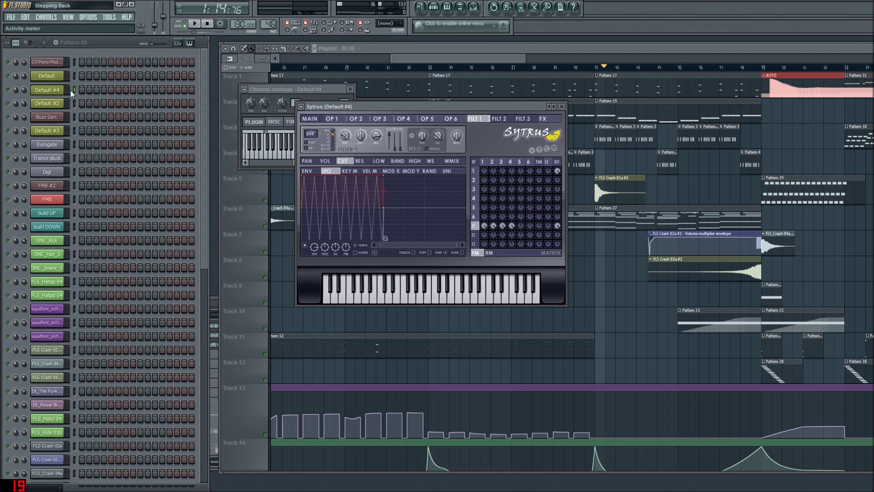
left_click(82, 75)
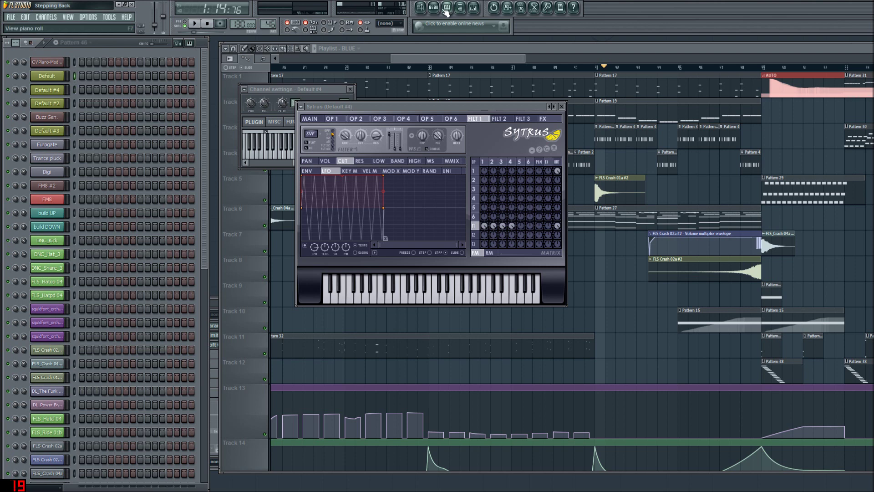
left_click(447, 8)
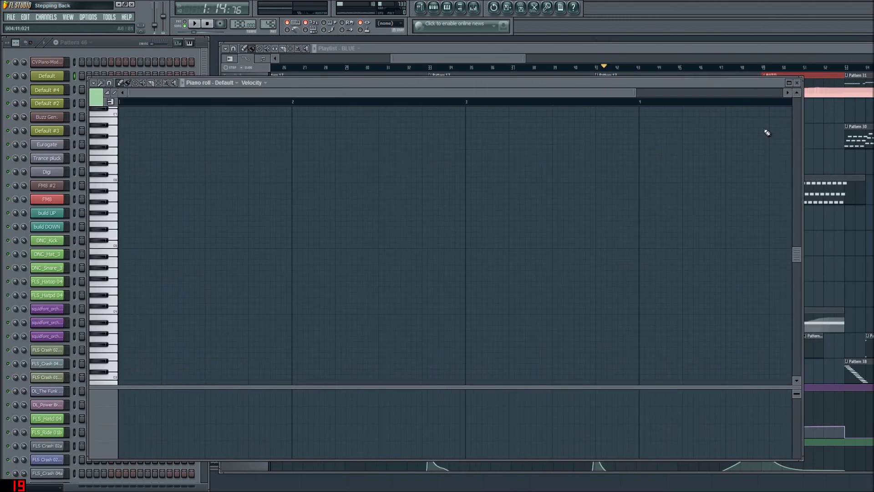
- Restore, move and close the empty Default piano roll, then scroll the playlist back to bar 25
left_click(789, 82)
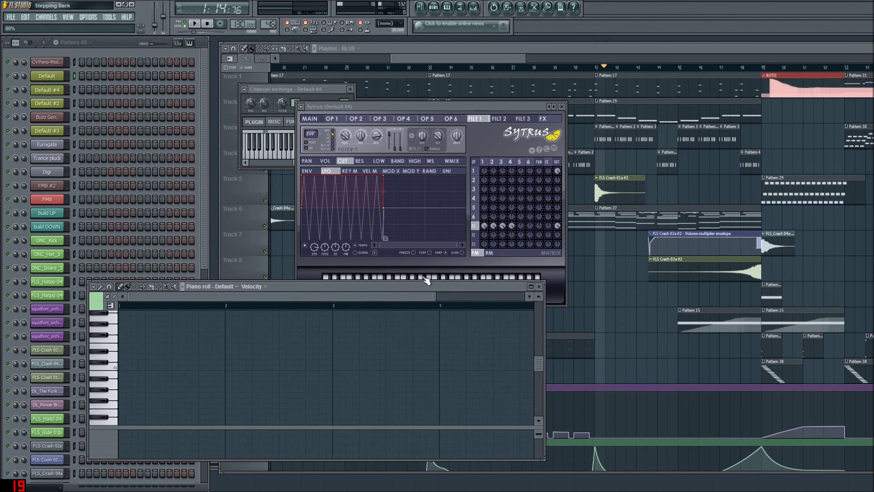
left_click_drag(424, 287, 661, 59)
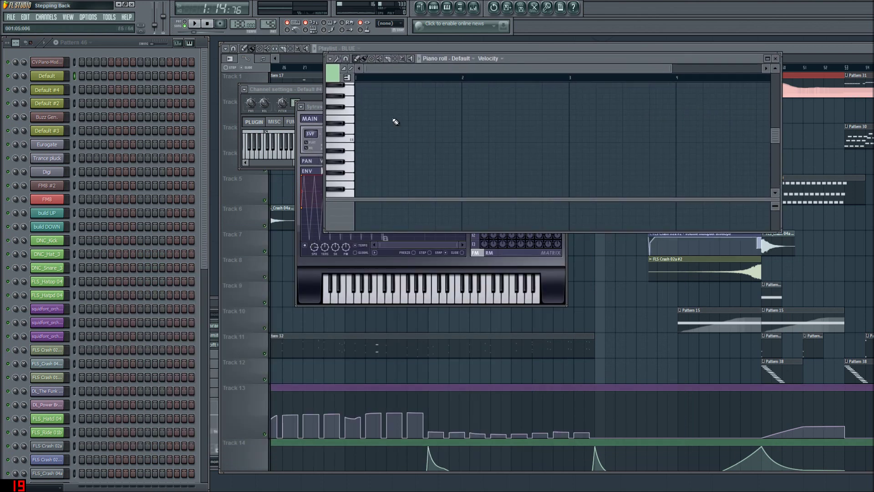
left_click(776, 58)
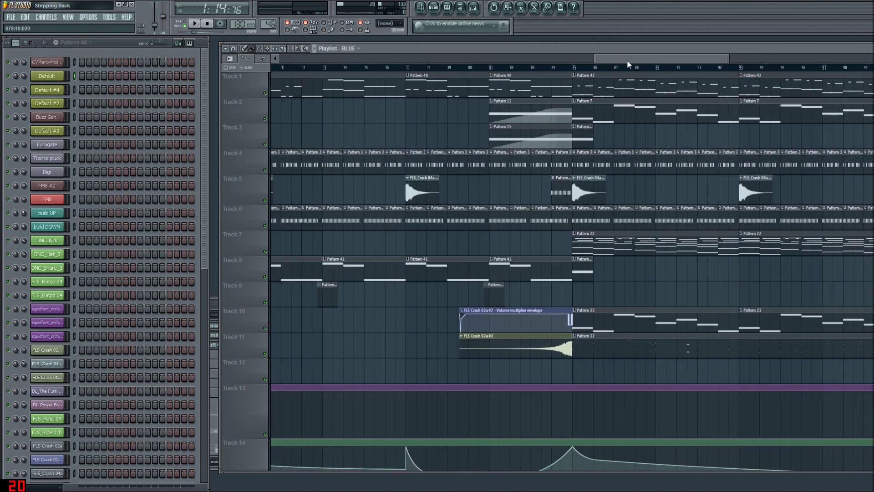
left_click_drag(627, 59, 413, 71)
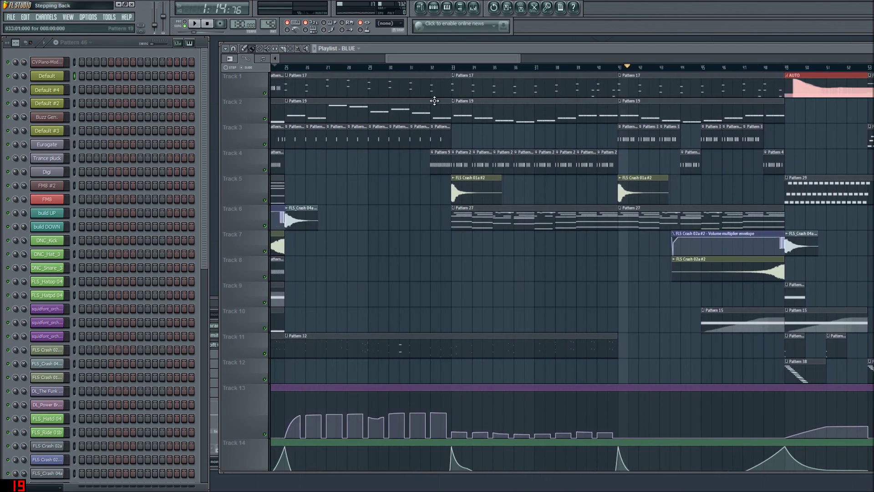
- Make Pattern 19 current and play its Default melody in pattern mode in an enlarged piano roll
left_click(616, 179)
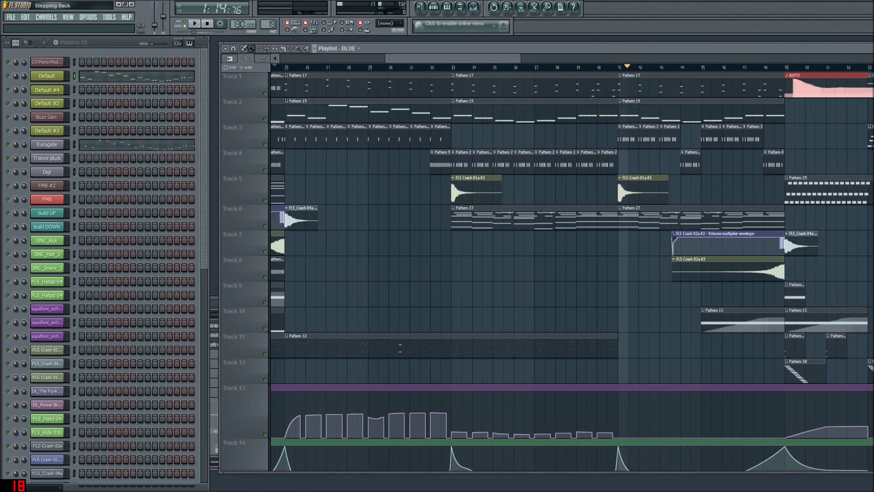
left_click(98, 84)
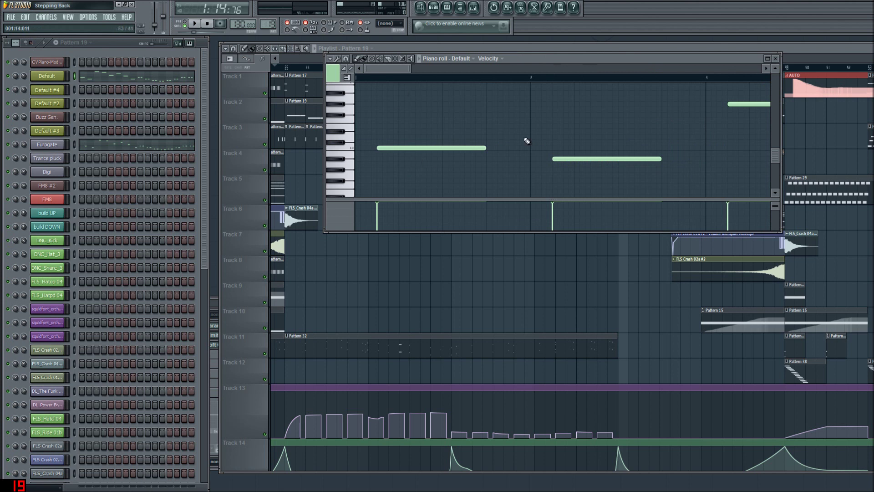
left_click_drag(580, 233, 580, 363)
key("l")
key("space")
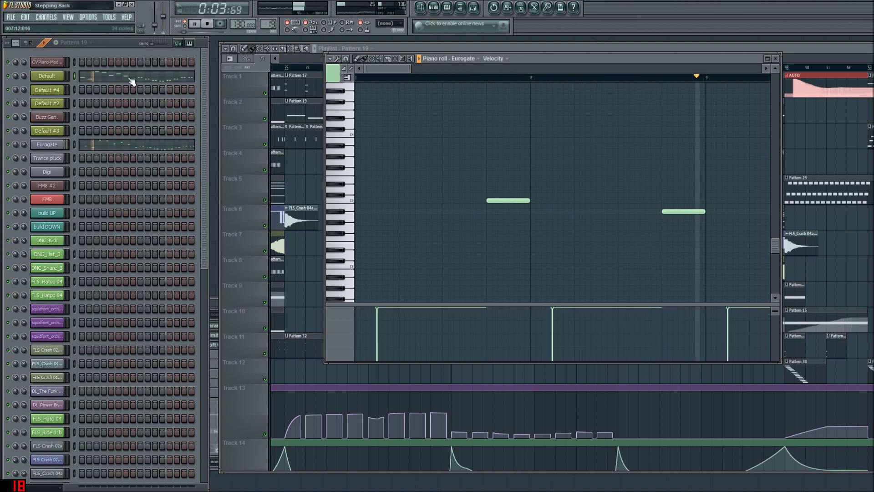
- Compare the Eurogate and Default melodies during playback, then stop and close the piano roll
left_click(140, 145)
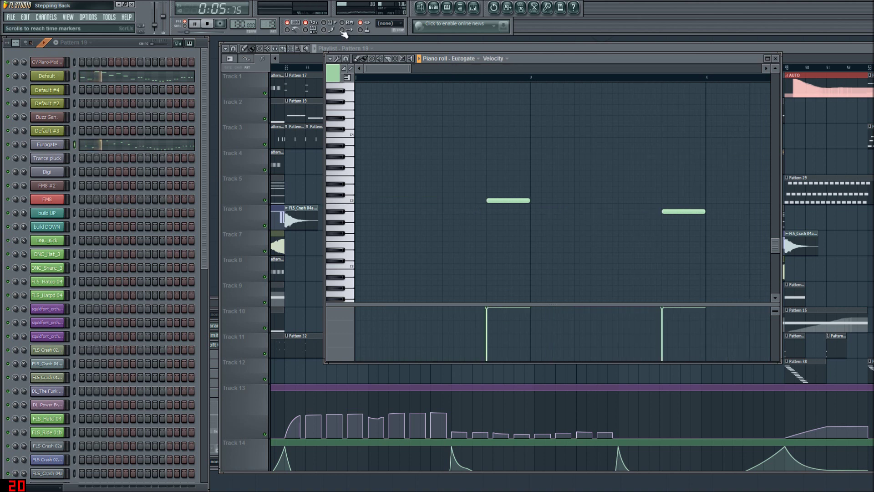
left_click(163, 77)
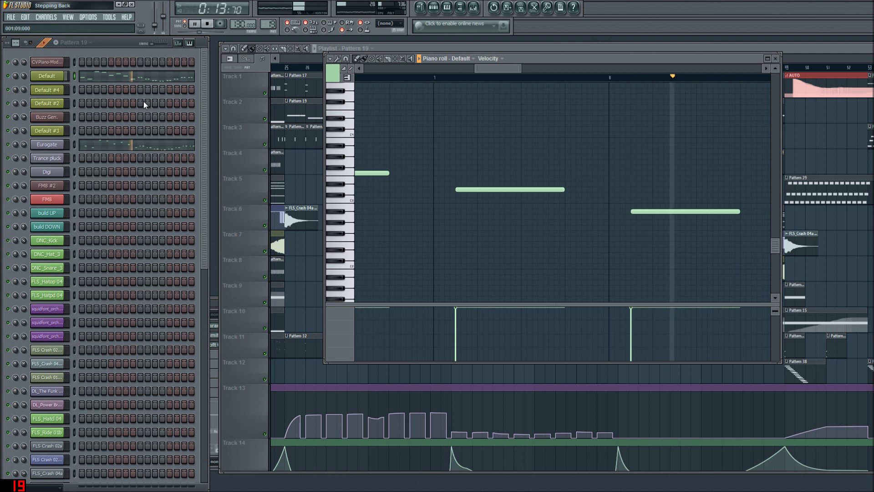
left_click(141, 145)
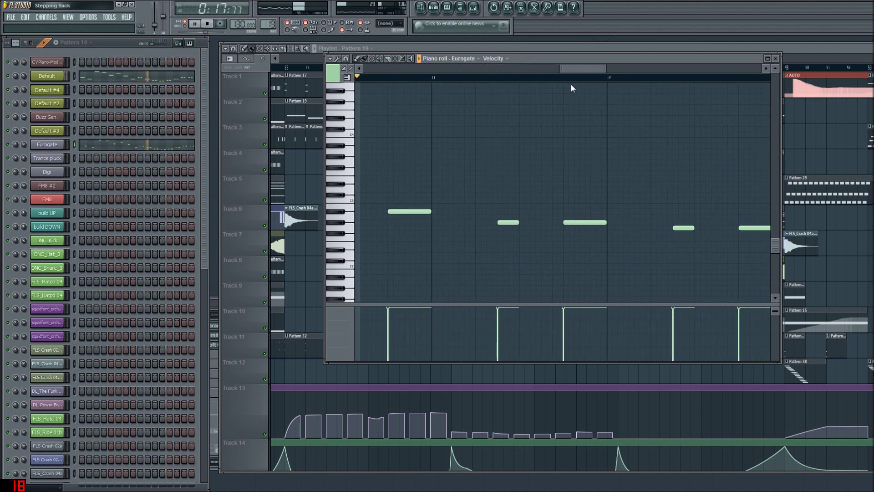
left_click(162, 79)
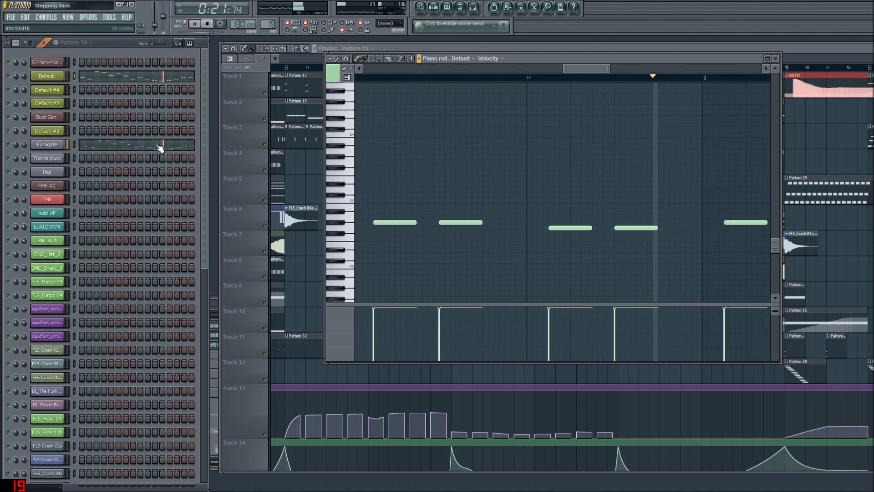
left_click(193, 23)
left_click(775, 59)
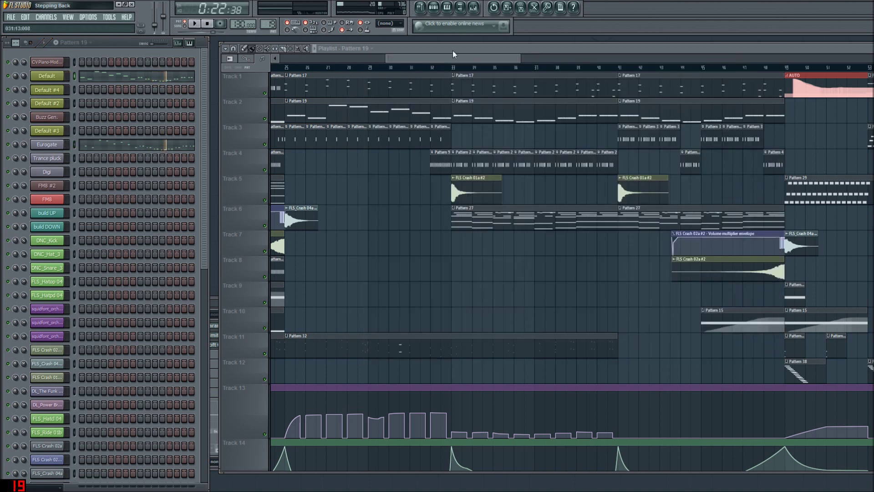
scroll(616, 180, "right", 10)
- Start playing the Stepping back song and bring up the mixer during playback
scroll(628, 94, "right", 5)
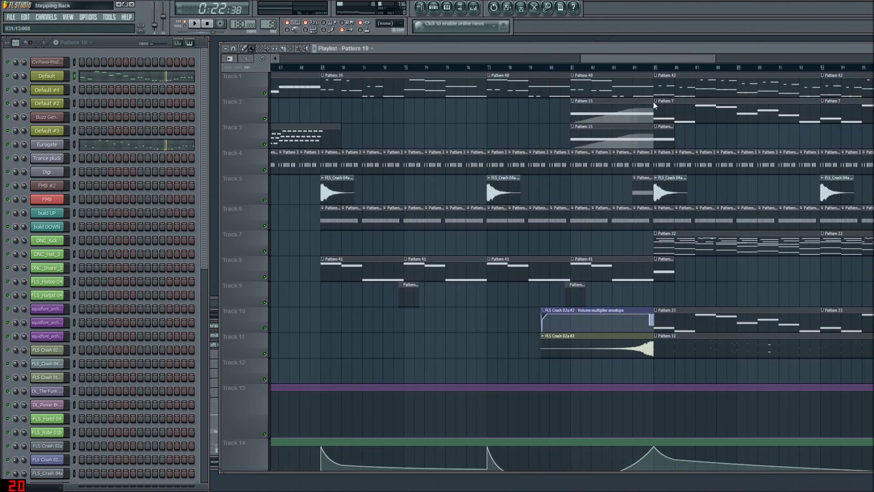
scroll(655, 105, "left", 1)
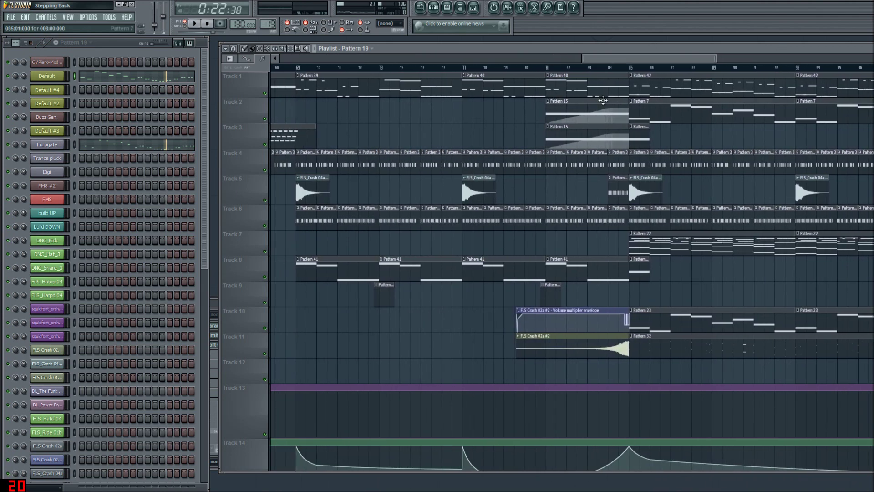
scroll(268, 23, "up", 19)
scroll(269, 24, "down", 6)
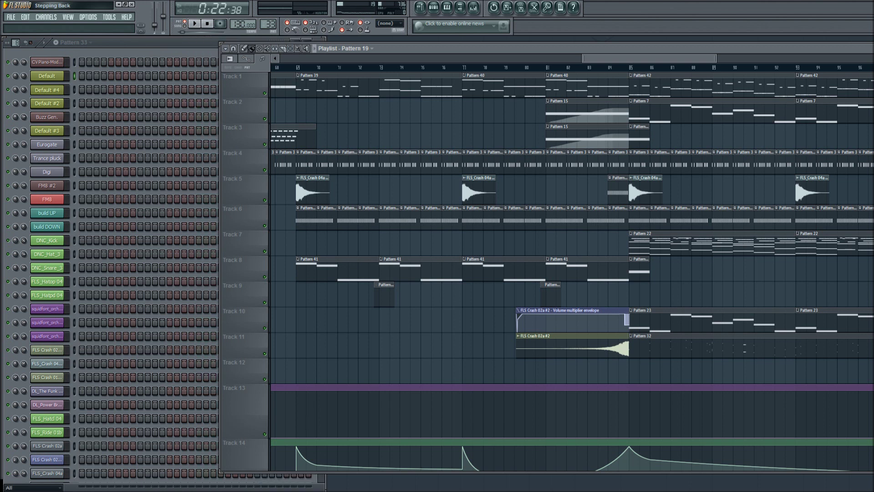
scroll(268, 24, "up", 6)
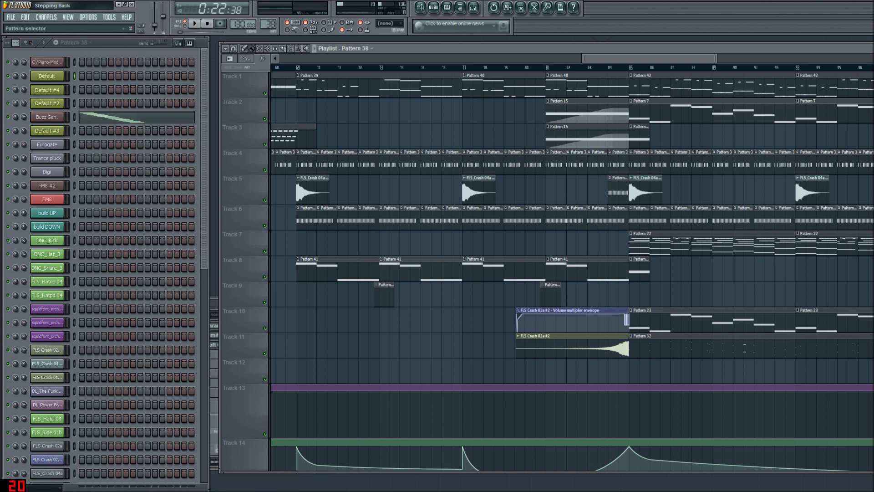
scroll(268, 24, "up", 1)
key("space")
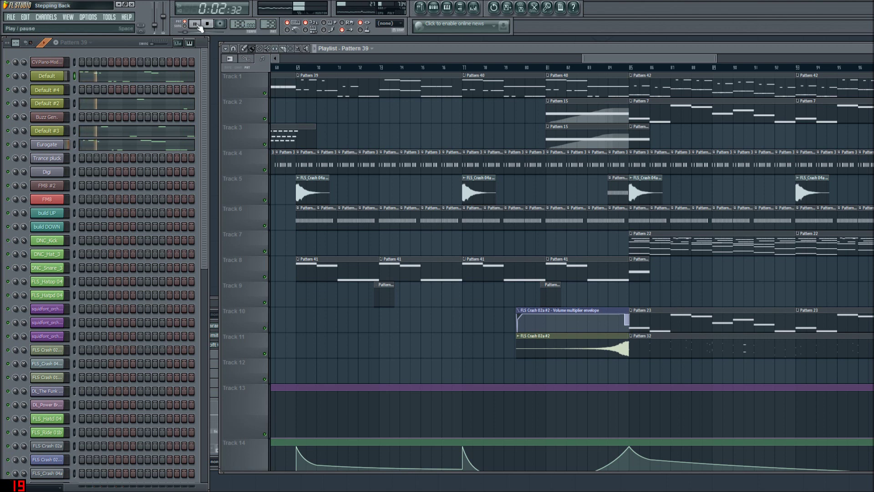
key("F9")
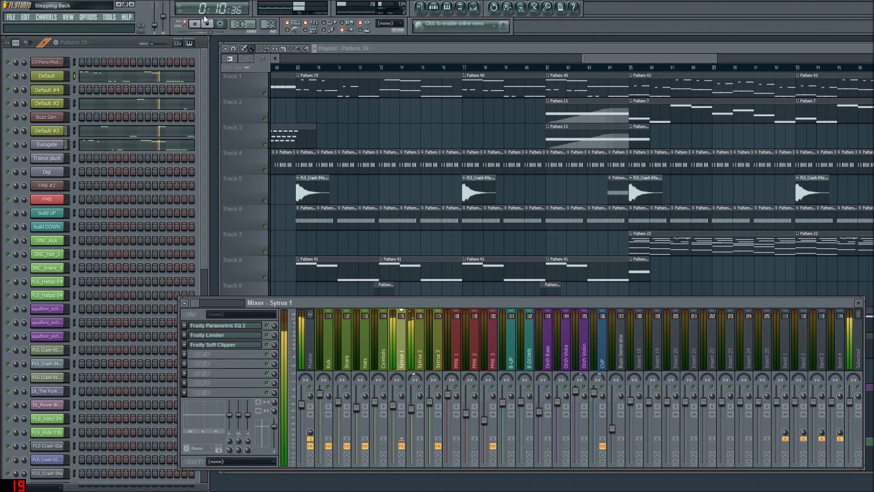
- Pause playback and open the Sytrus synth's settings from the mixer
key("ctrl+space")
left_click_drag(658, 57, 688, 62)
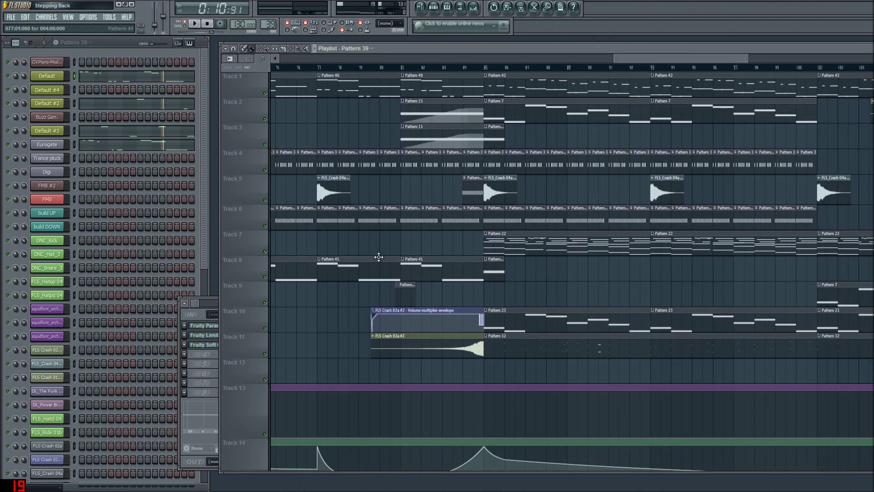
key("F9")
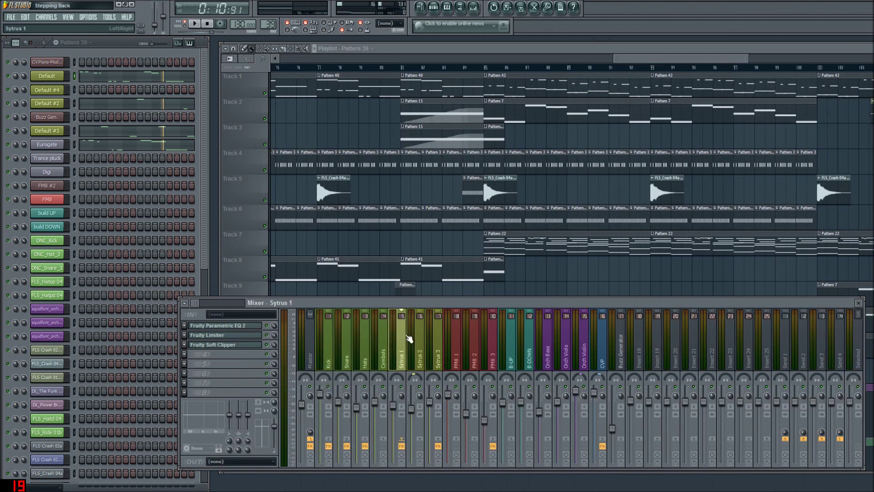
left_click(51, 78)
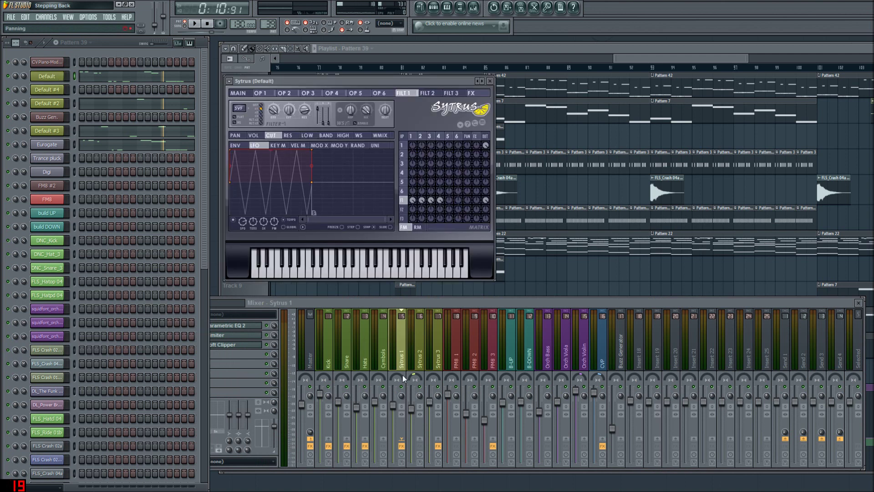
- Move the mixer out of the way and close it
left_click(409, 343)
left_click_drag(594, 301, 467, 204)
left_click(731, 206)
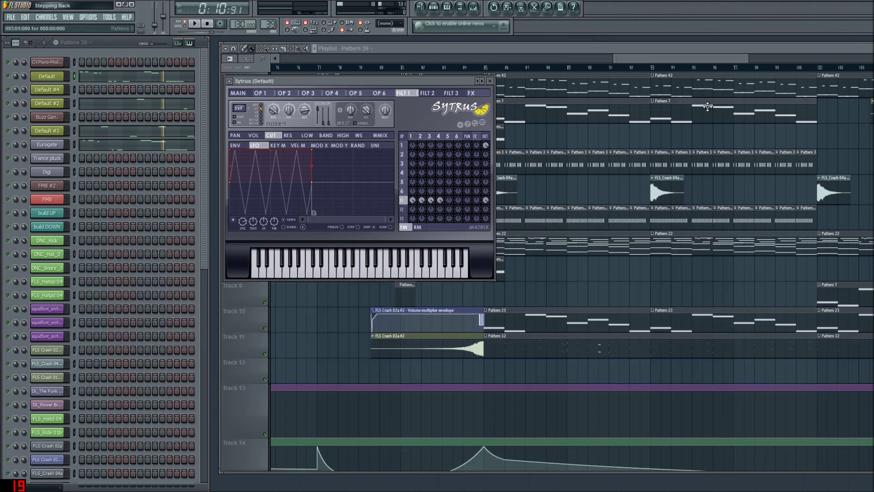
- Open the recent 'new trance' project without saving Stepping back
left_click(332, 328)
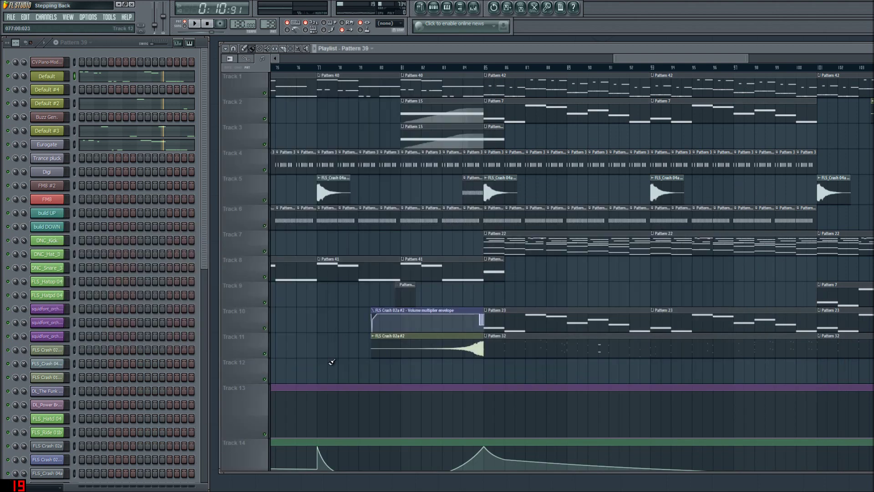
scroll(378, 346, "down", 5)
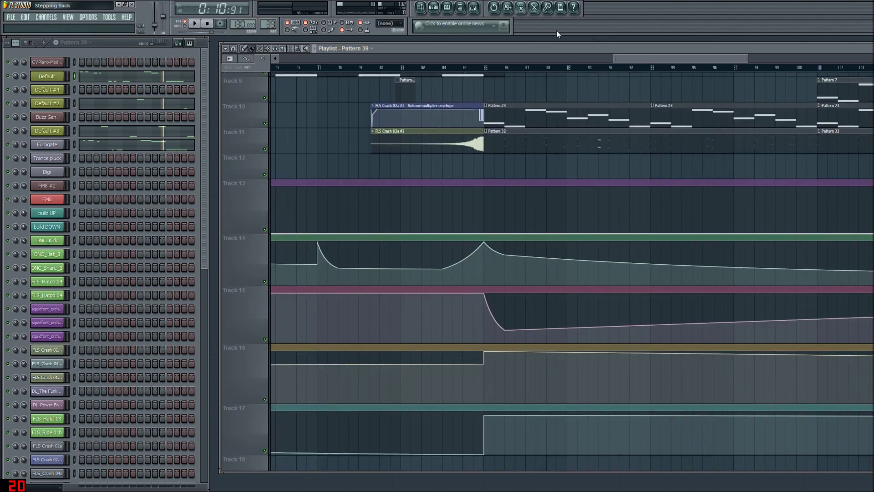
left_click_drag(651, 60, 315, 173)
scroll(600, 341, "up", 5)
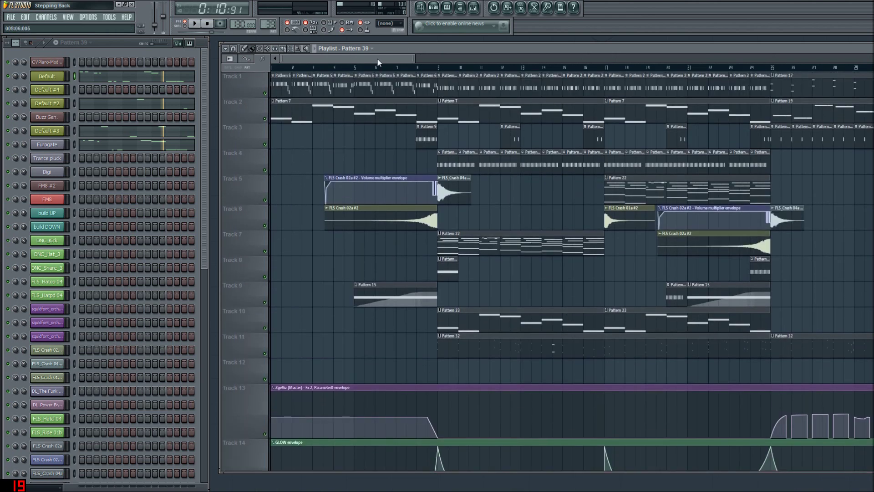
left_click_drag(377, 59, 815, 128)
left_click(11, 17)
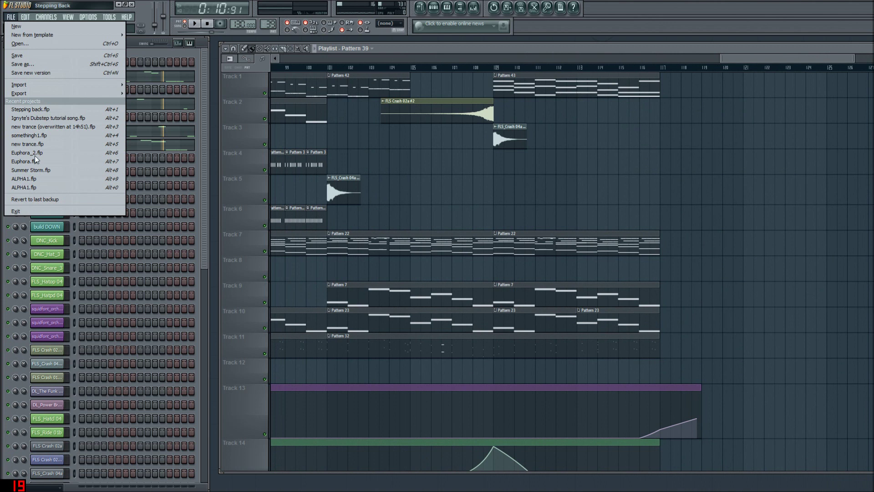
left_click(42, 128)
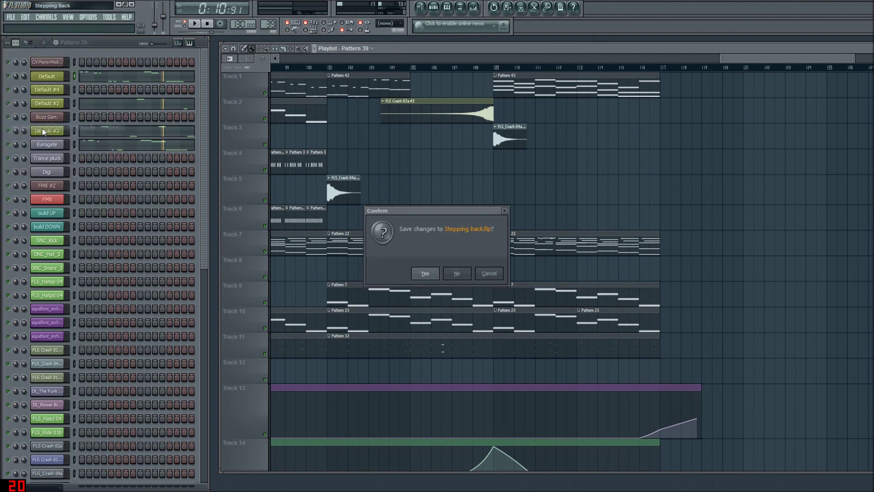
left_click(457, 273)
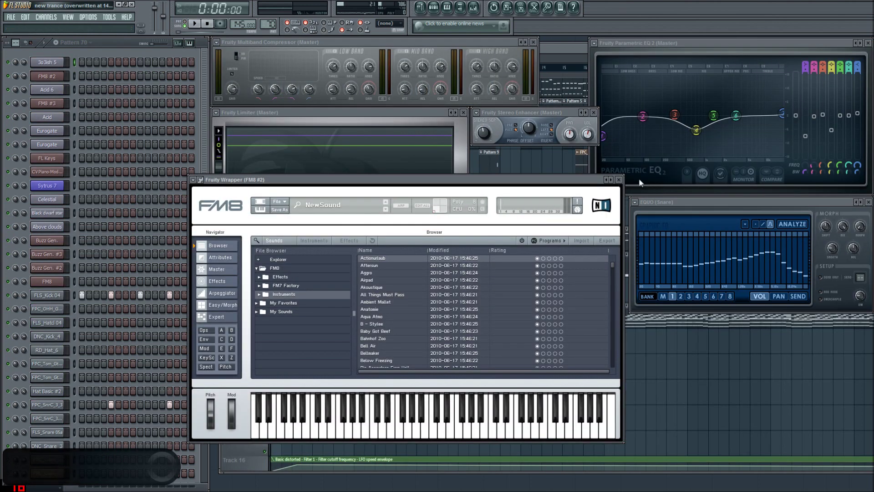
- Close the FM8 instrument window and bring the new trance playlist forward
left_click(620, 180)
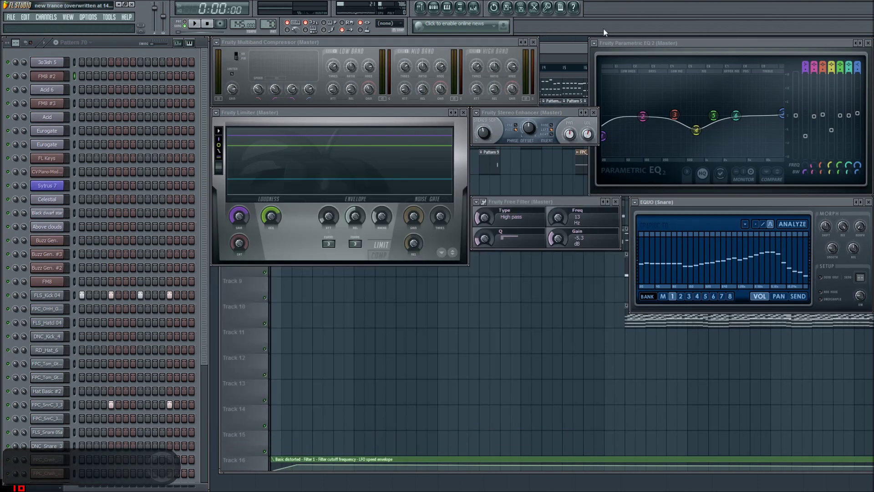
left_click(561, 50)
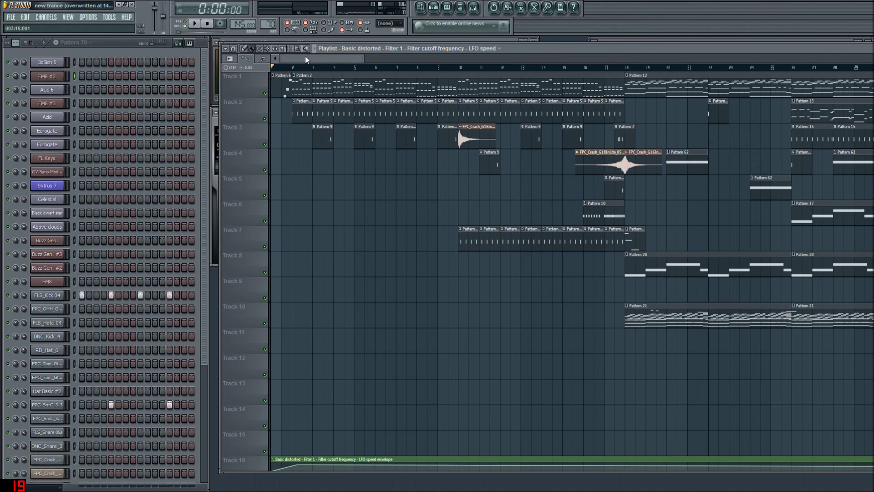
- Scroll the playlist and channel rack, then open the mixer and move it down to reveal tracks 6–10
left_click_drag(330, 59, 253, 156)
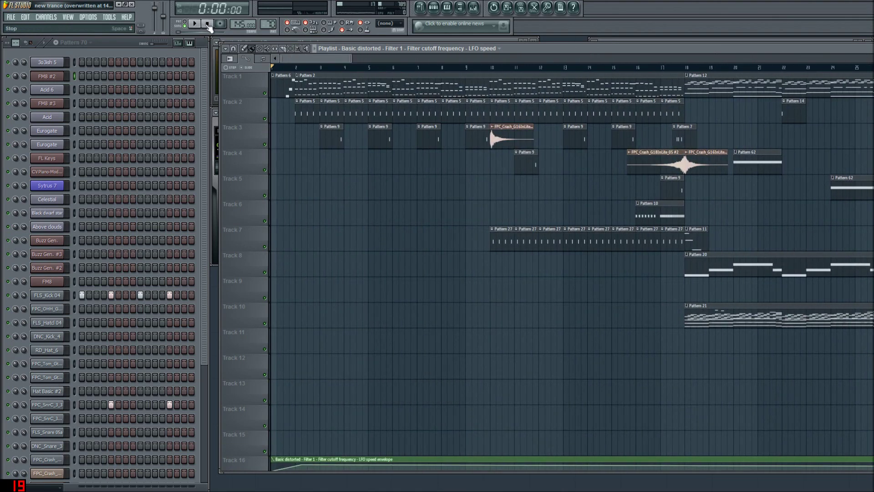
left_click_drag(309, 59, 308, 91)
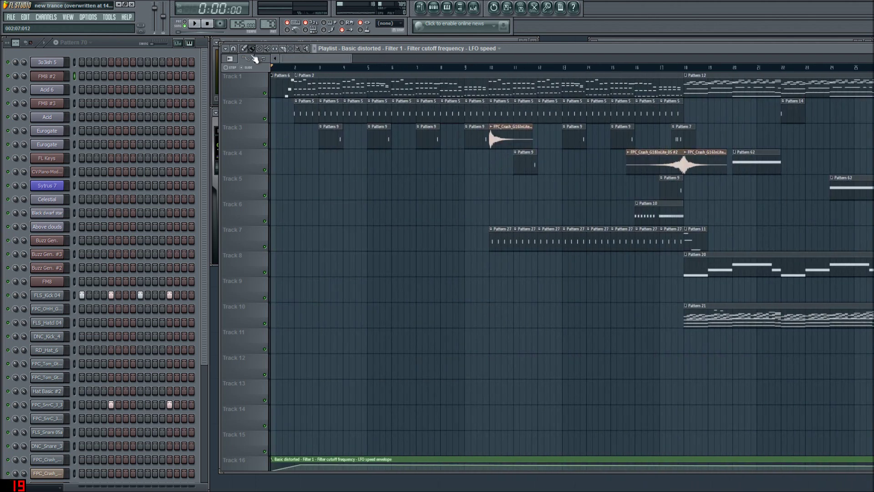
scroll(317, 104, "down", 1)
scroll(317, 103, "up", 1)
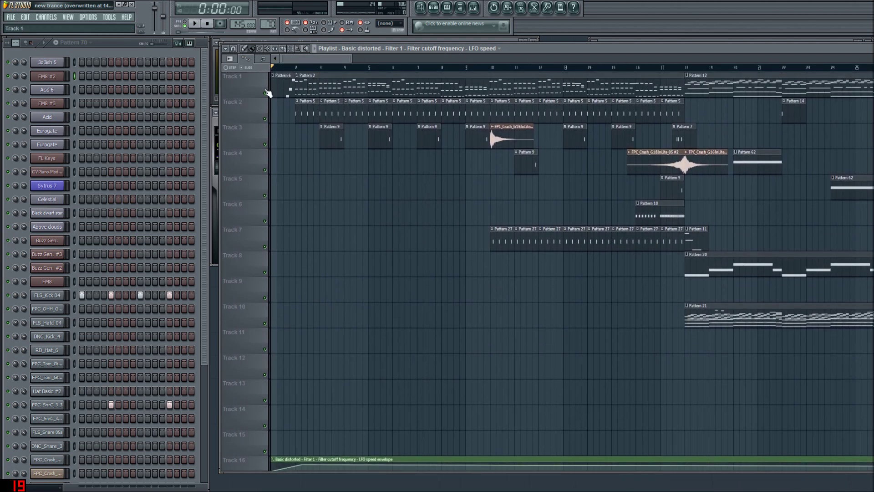
left_click_drag(205, 70, 220, 357)
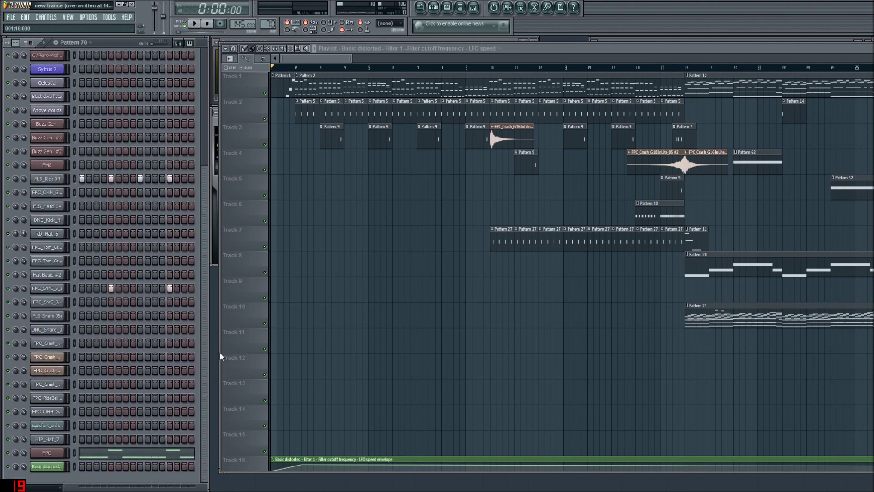
key("F9")
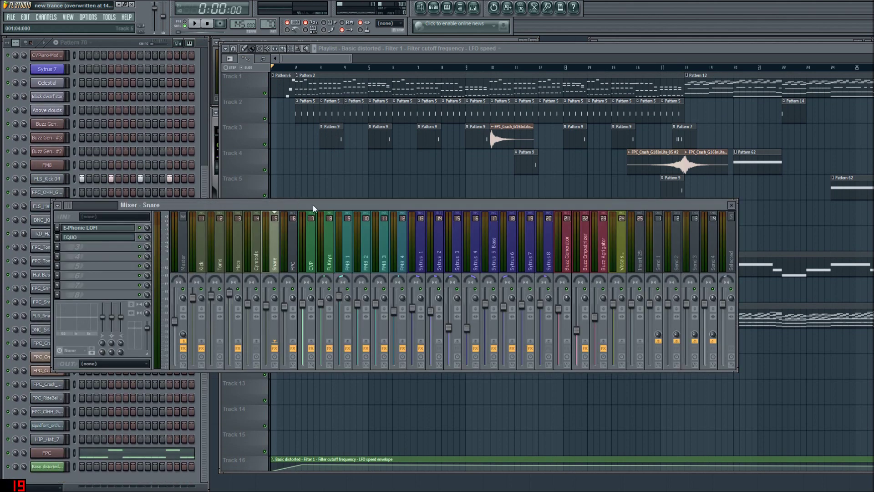
left_click_drag(313, 208, 438, 332)
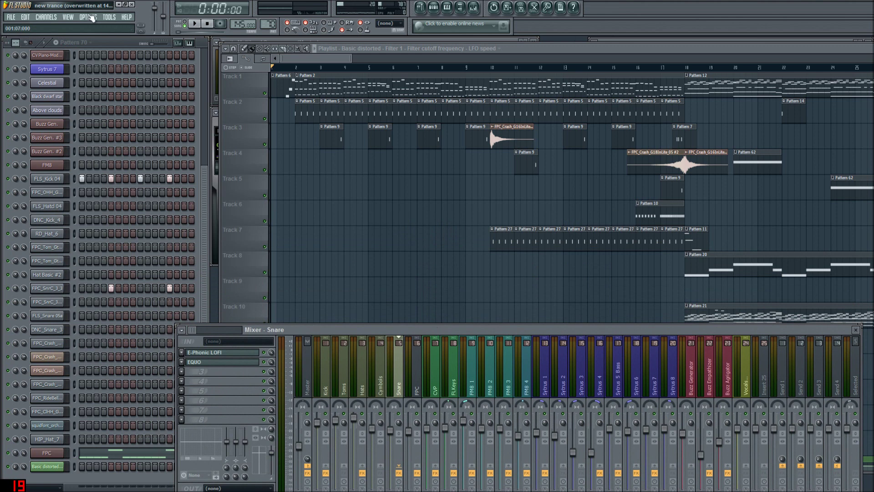
left_click(91, 17)
- Check the project info settings, then bring the playlist back in front of the mixer
left_click(104, 76)
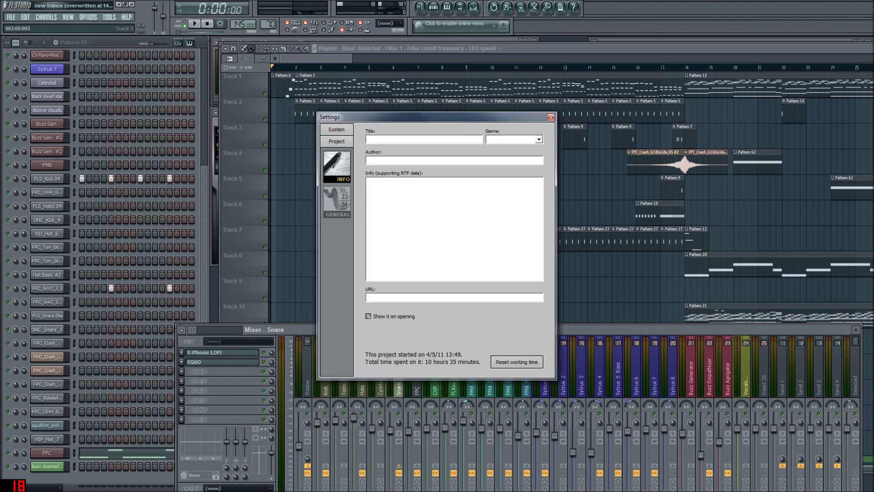
left_click(553, 117)
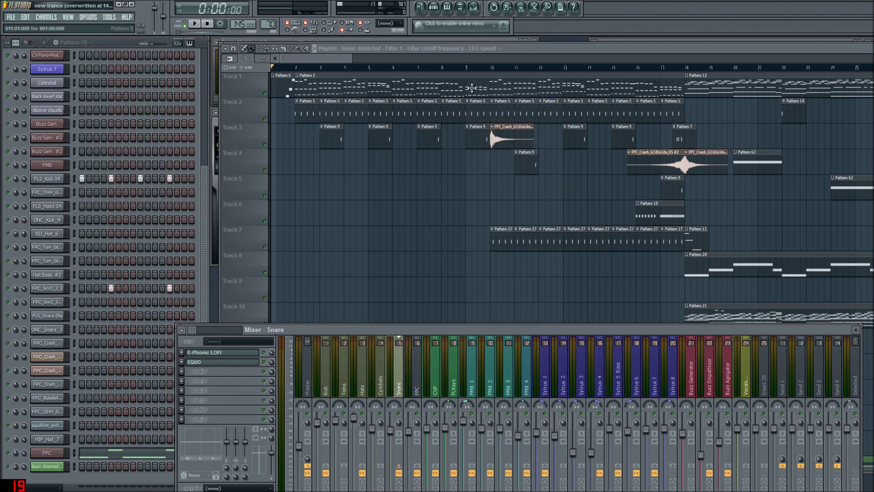
left_click(307, 61)
left_click_drag(307, 60, 306, 61)
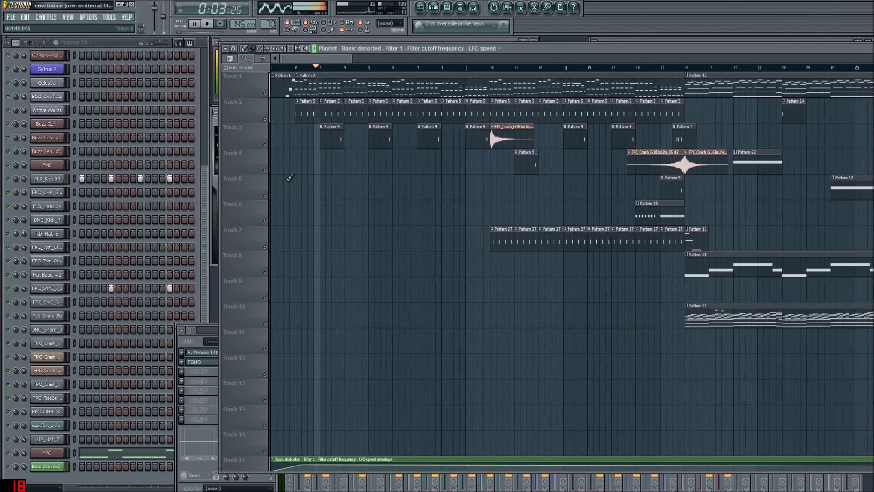
- Adjust the Kick mixer track's volume, then close the mixer
key("F9")
left_click(321, 432)
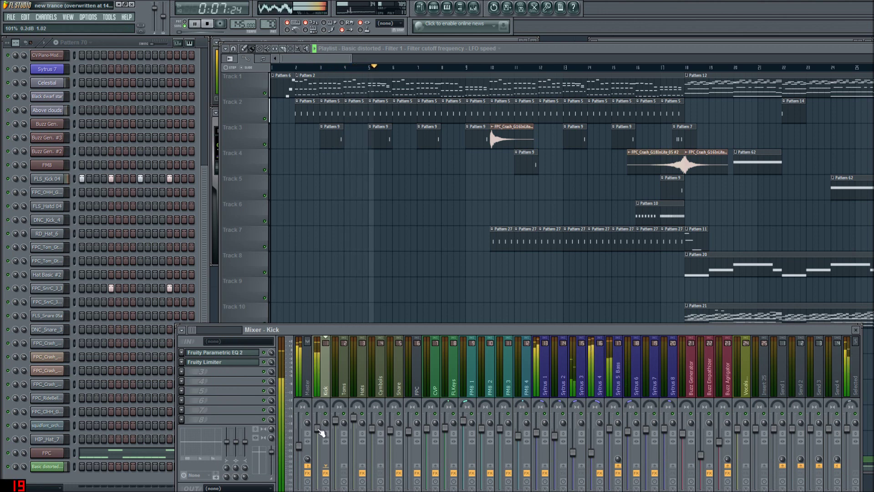
left_click(21, 181)
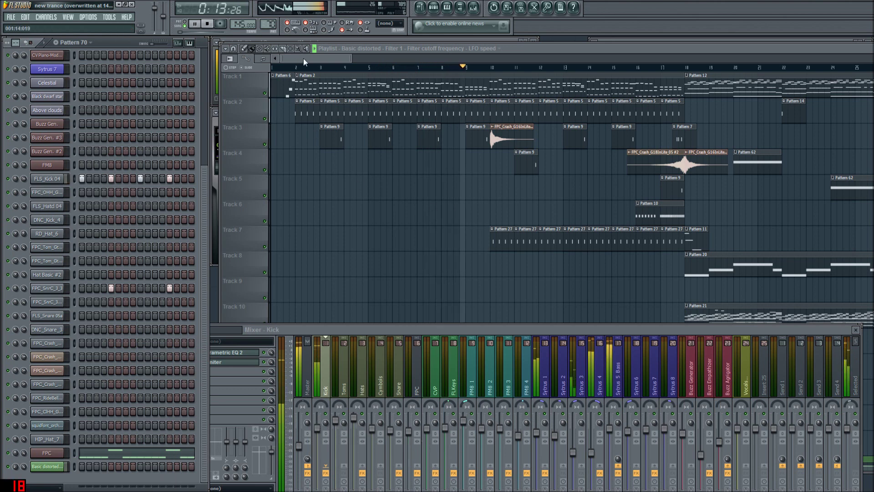
key("F9")
- Make the playlist follow the playhead with Scroll Lock as the song plays
left_click_drag(302, 58, 328, 64)
key("Scroll_Lock")
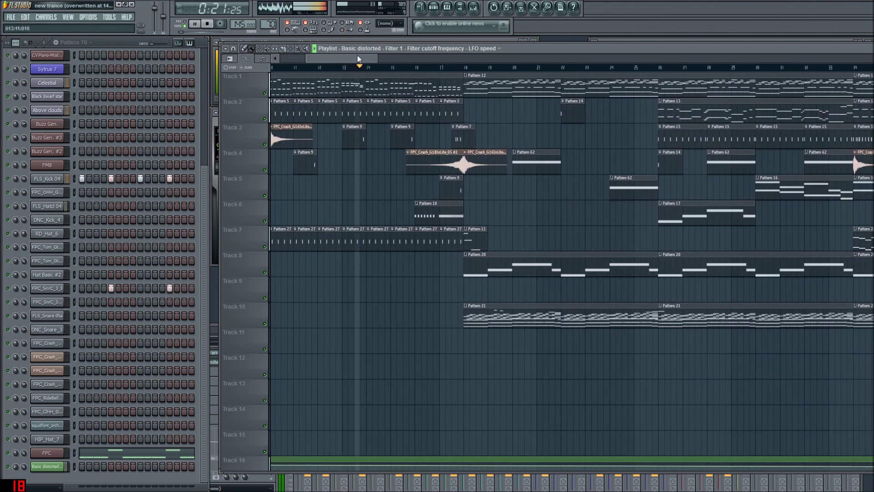
left_click_drag(357, 56, 374, 60)
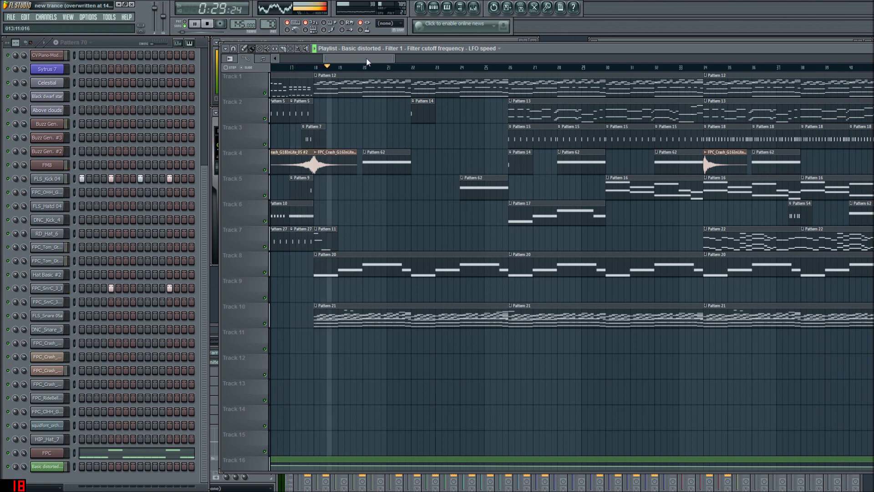
left_click_drag(366, 57, 370, 58)
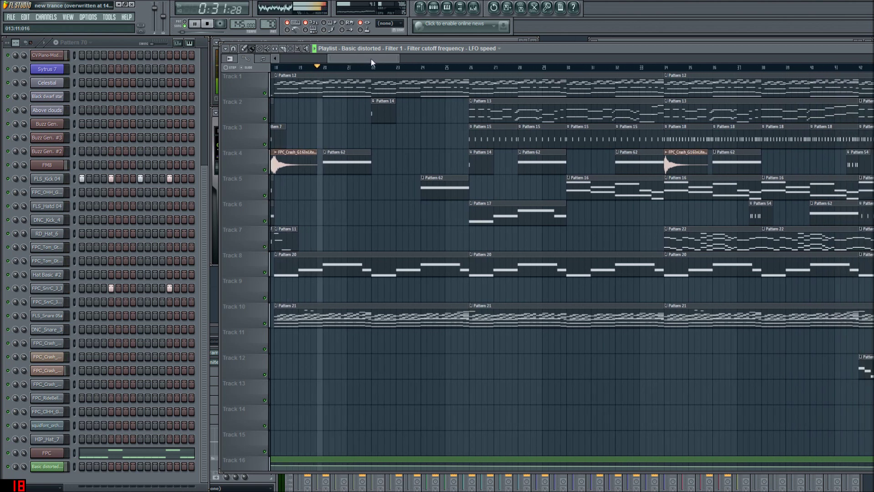
left_click(86, 17)
- Try a 3280-sample audio buffer, then close the audio settings
left_click(93, 40)
left_click_drag(368, 203, 432, 203)
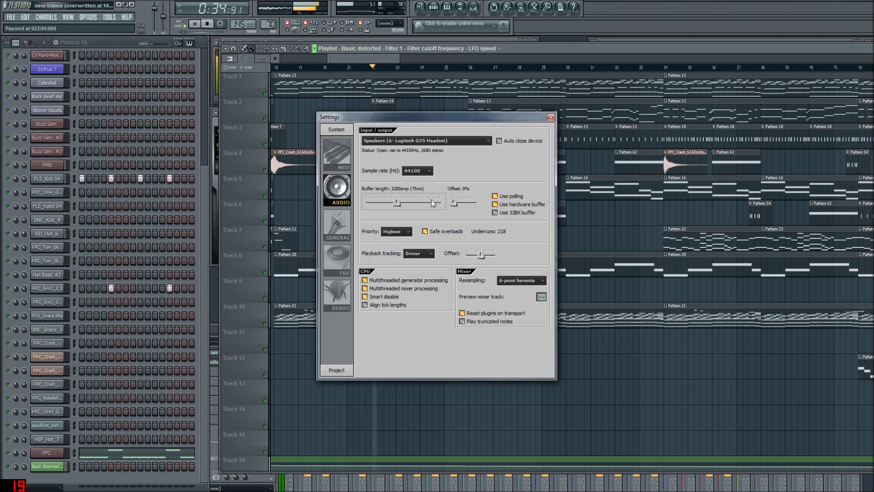
left_click(551, 117)
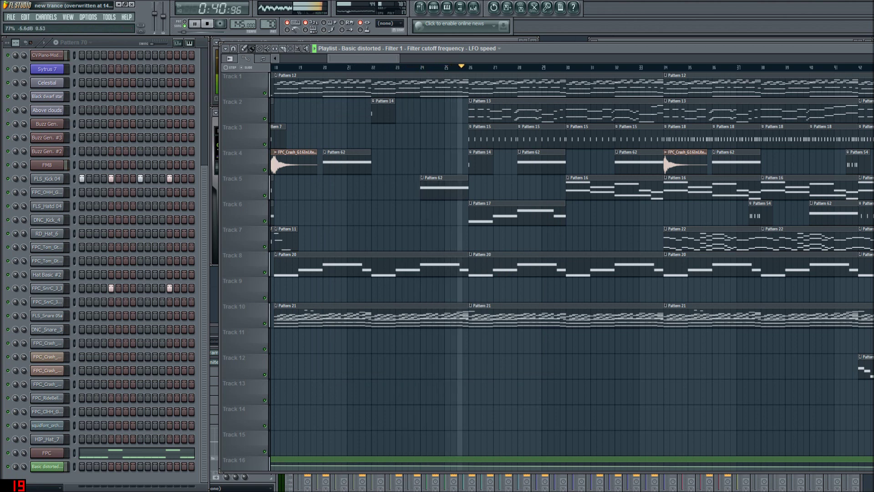
- Reopen the audio settings and tune the buffer length to 3168 samples (72 ms)
left_click(88, 17)
left_click(100, 42)
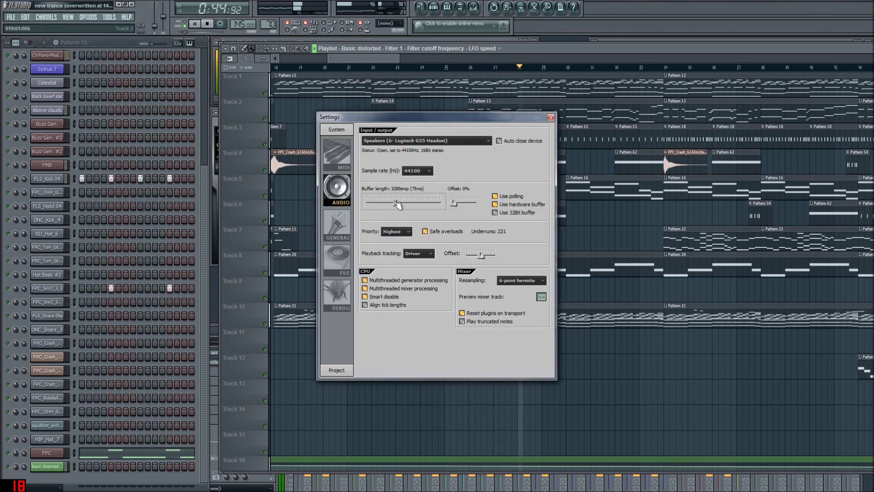
left_click_drag(403, 204, 392, 204)
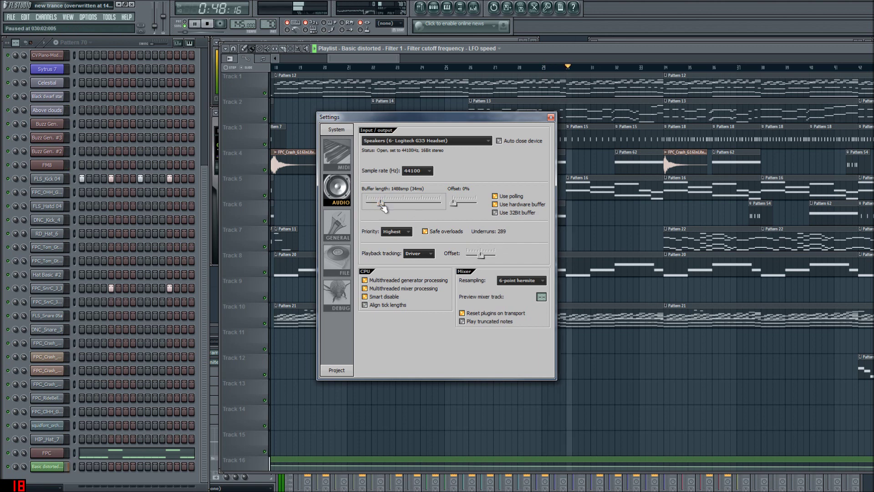
left_click_drag(381, 205, 386, 203)
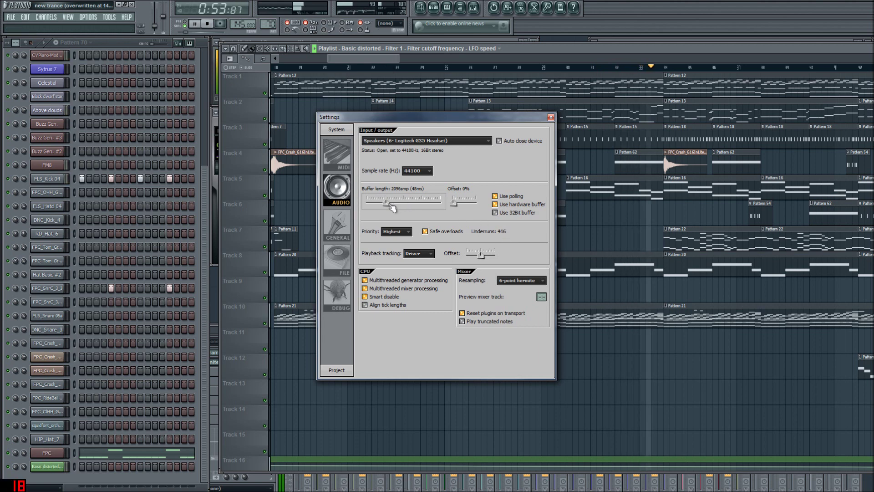
left_click_drag(391, 206, 393, 205)
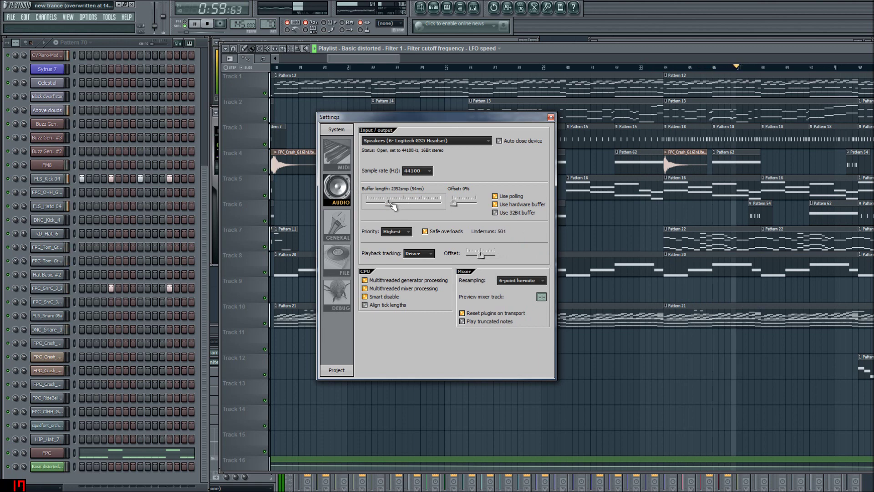
left_click_drag(393, 206, 401, 208)
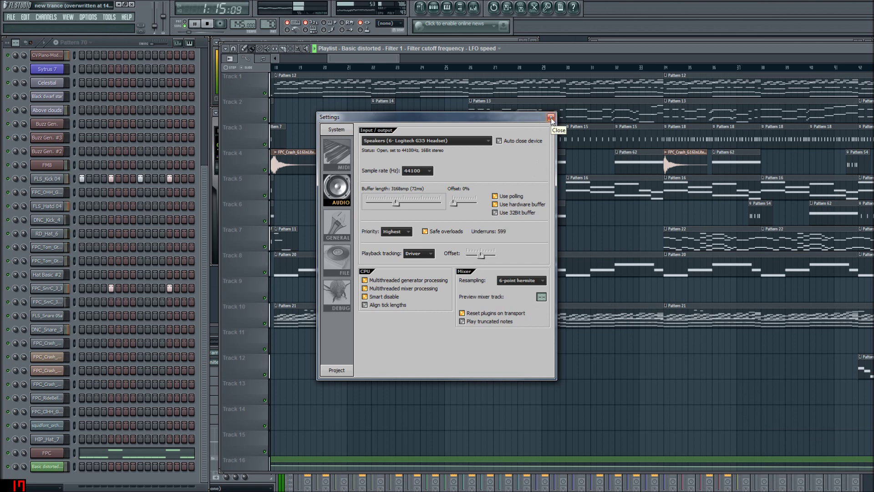
- Review the audio output device list without changing it and close settings
left_click(453, 142)
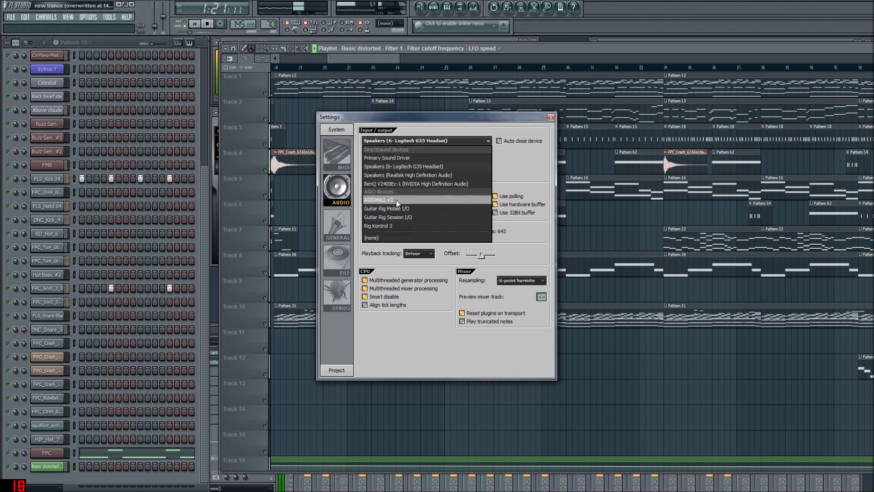
left_click(523, 165)
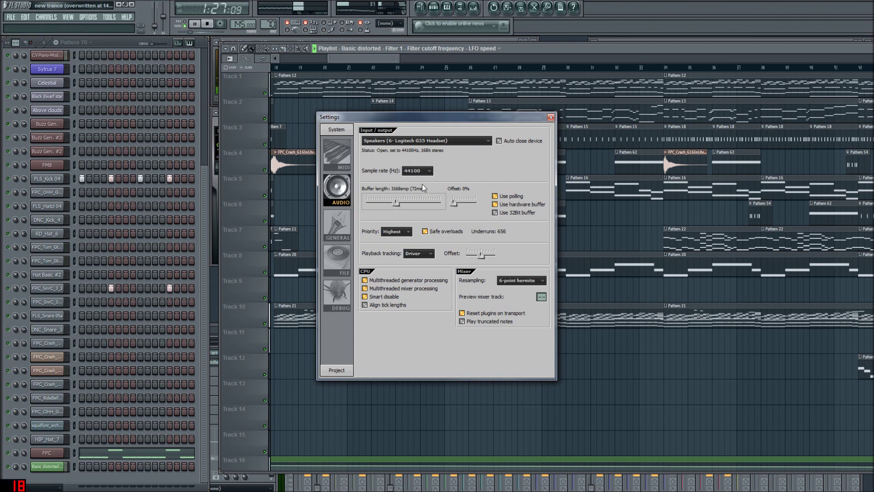
left_click(550, 118)
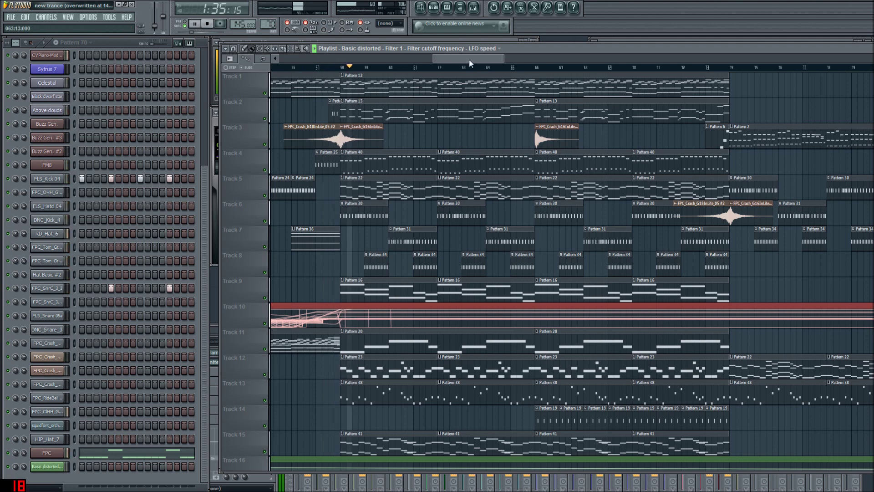
- Stop playback, raise the master volume to about 72%, and open the audio settings
key("space")
left_click_drag(505, 56, 603, 88)
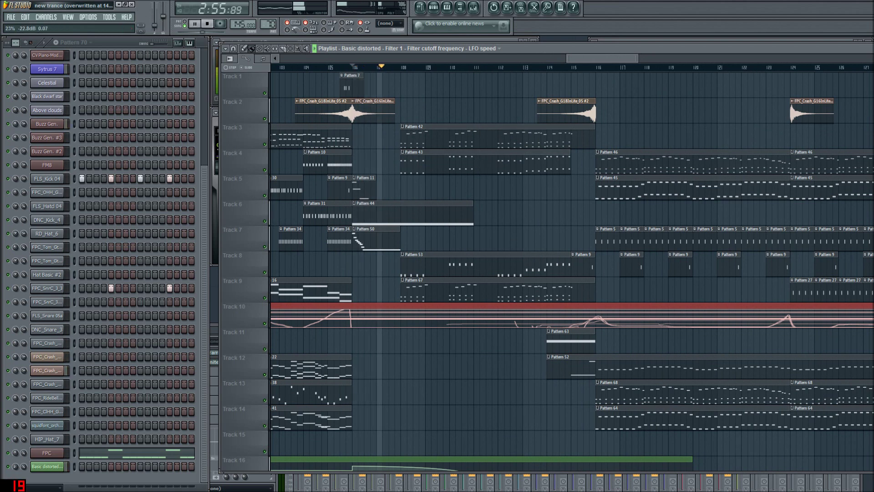
left_click_drag(155, 25, 155, 15)
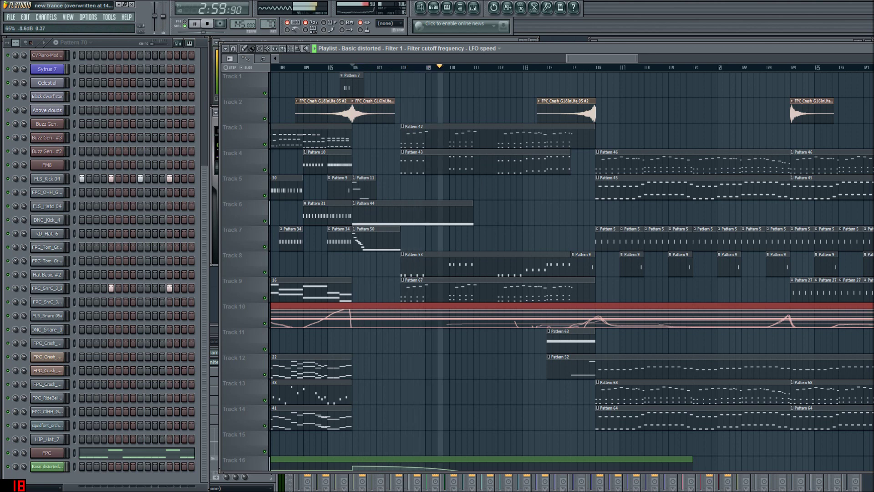
left_click(88, 17)
left_click(100, 52)
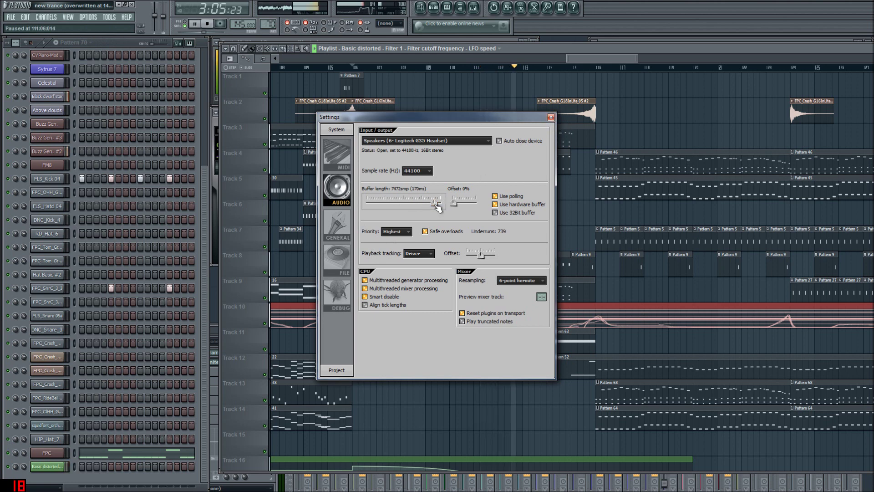
- Max the buffer at 8192 samples, set mixer resampling to Linear, close settings, and stop playback
left_click_drag(436, 205, 442, 204)
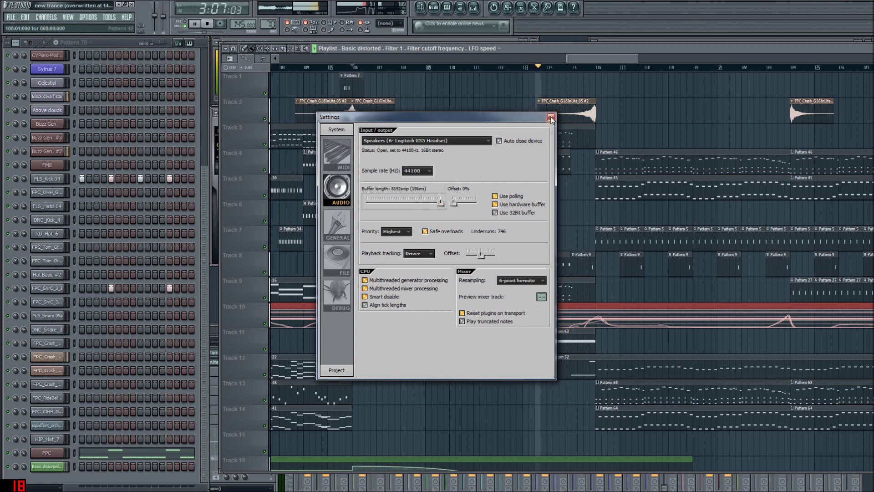
left_click(521, 280)
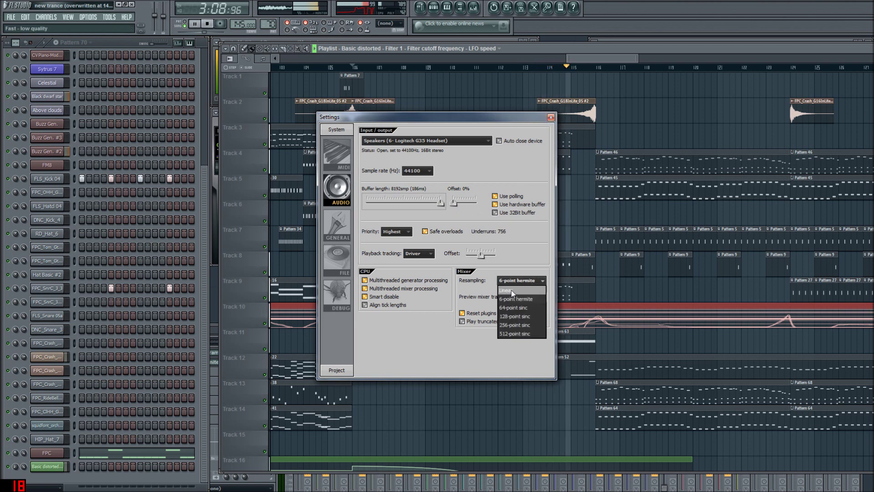
left_click(512, 291)
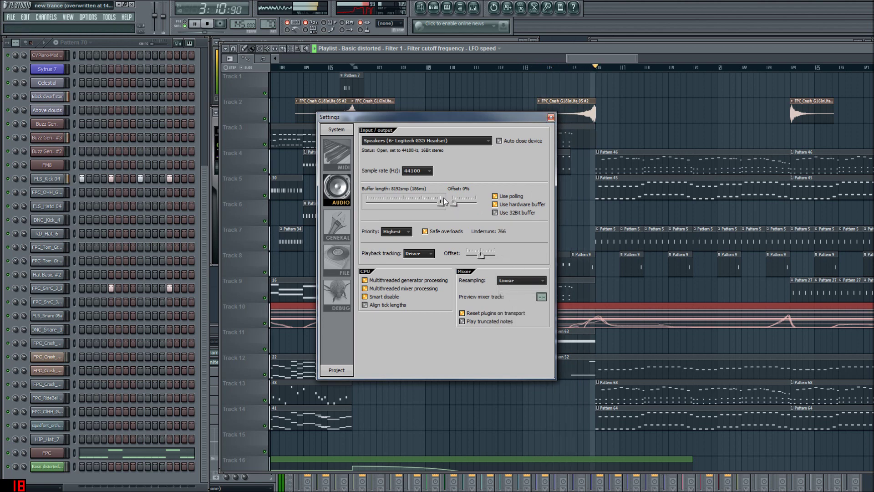
left_click(551, 117)
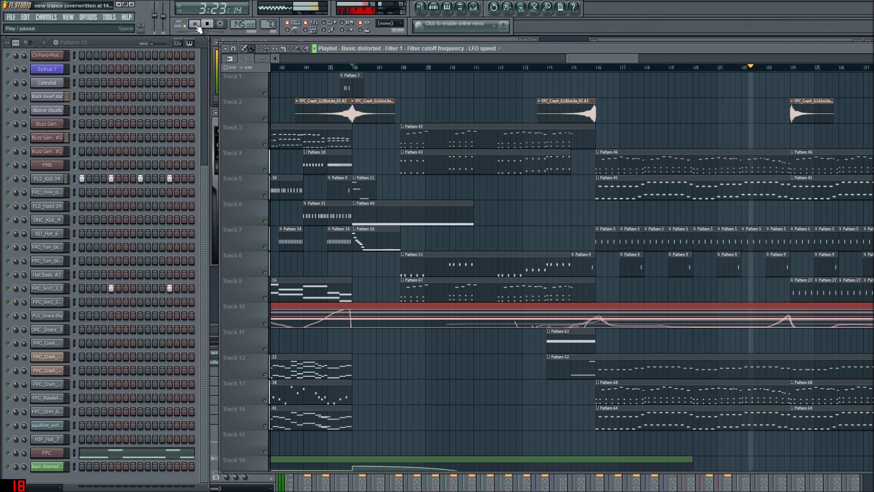
left_click(196, 25)
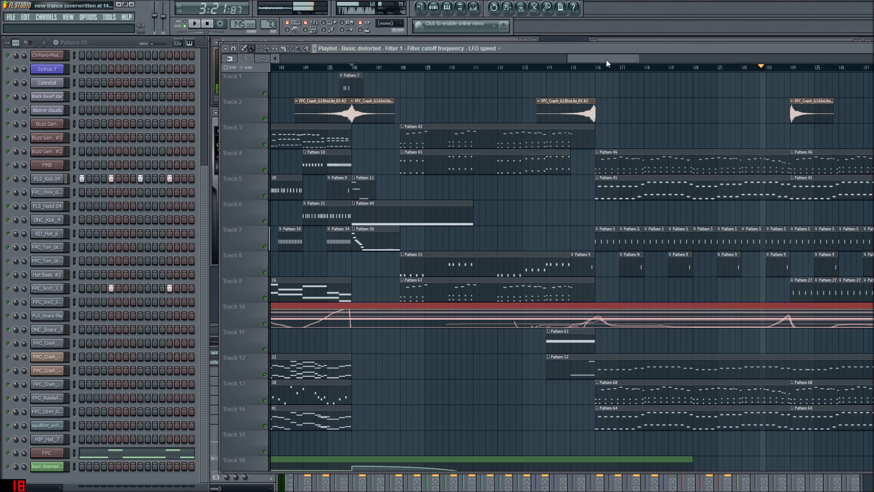
- Scroll the playlist back to bars around 115–140 and shift its window left
left_click_drag(608, 59, 641, 74)
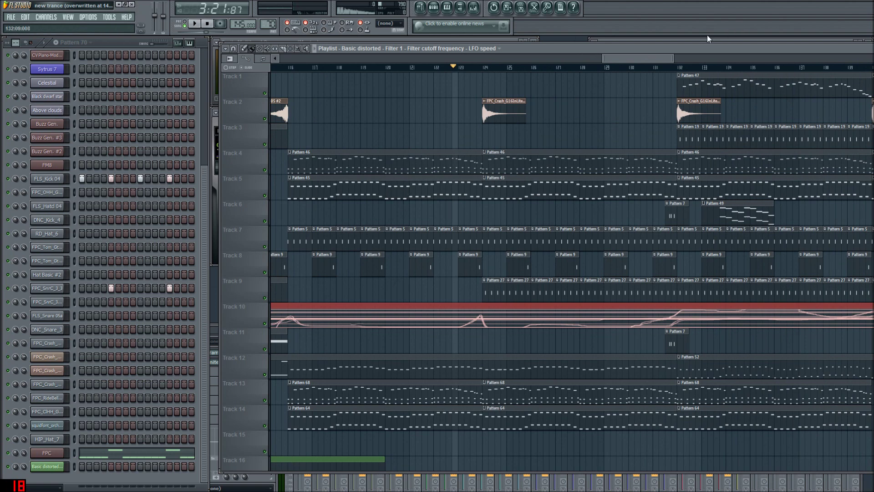
left_click_drag(651, 62, 659, 109)
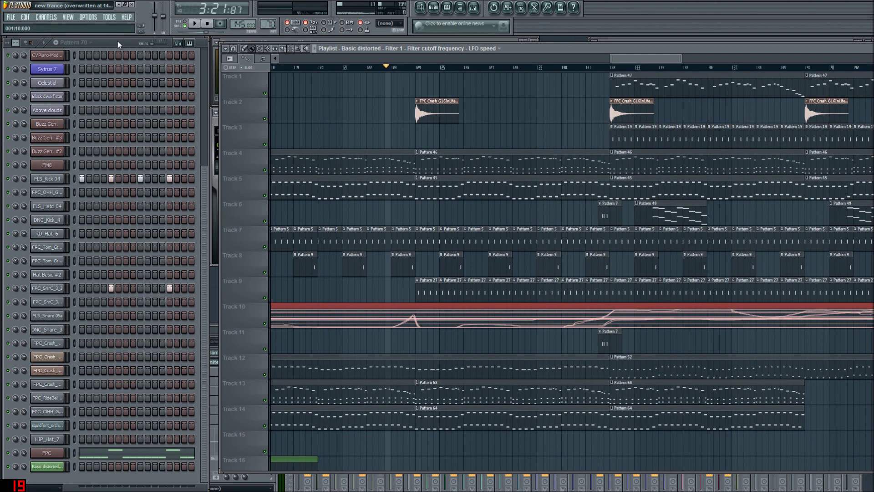
left_click_drag(527, 49, 441, 44)
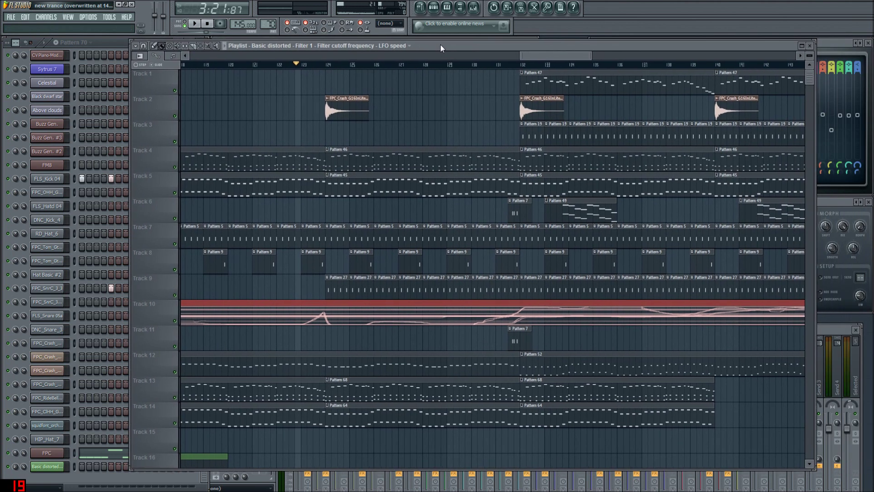
- Close the playlist and bring the Kick mixer, with its EQ and limiter, forward
left_click_drag(632, 48, 561, 58)
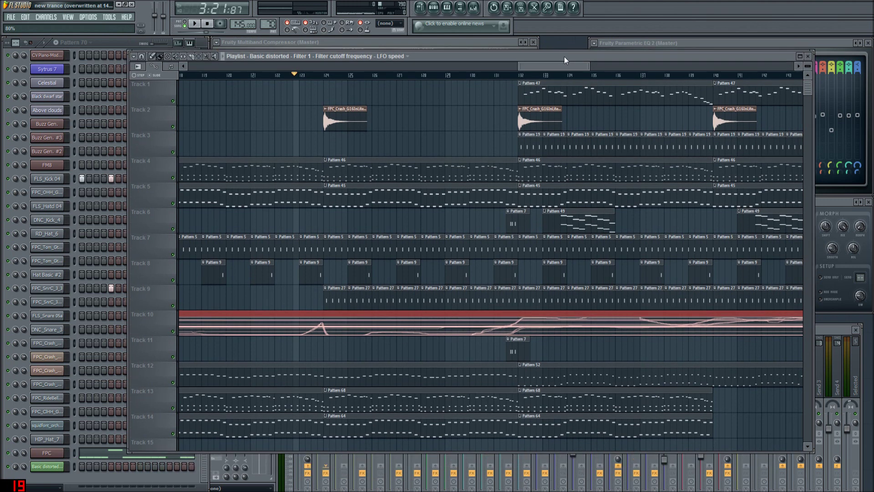
left_click(808, 56)
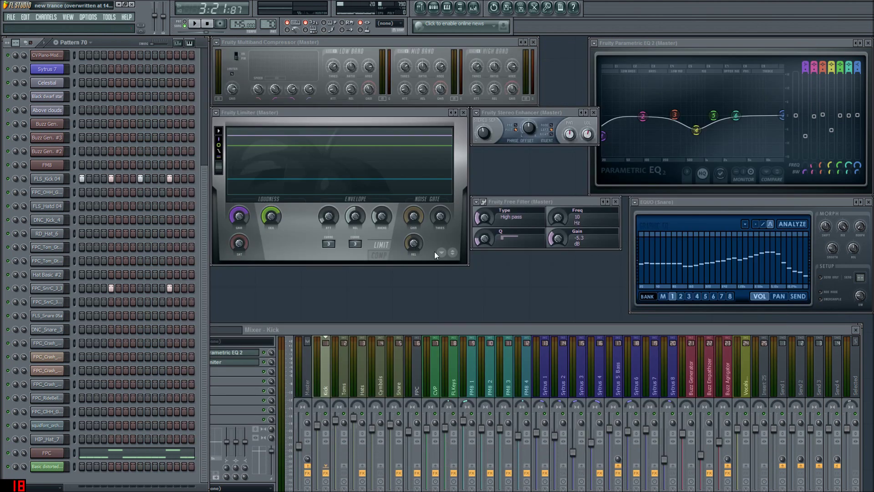
left_click_drag(447, 330, 459, 324)
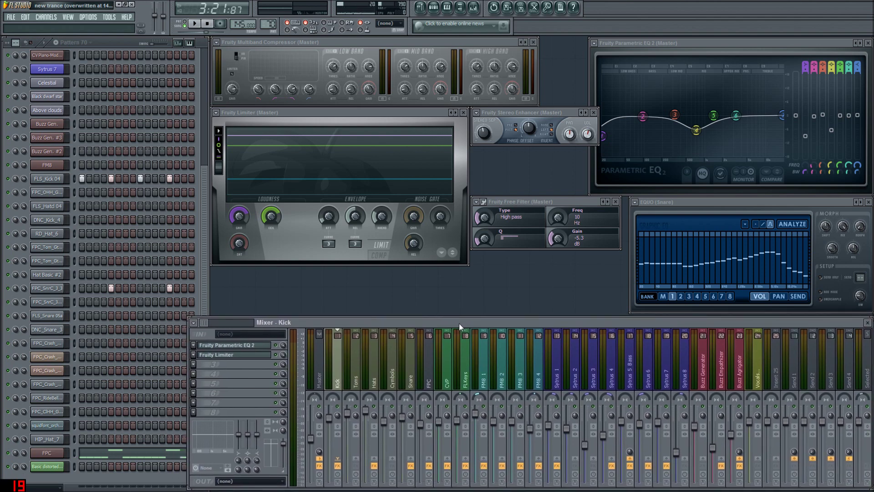